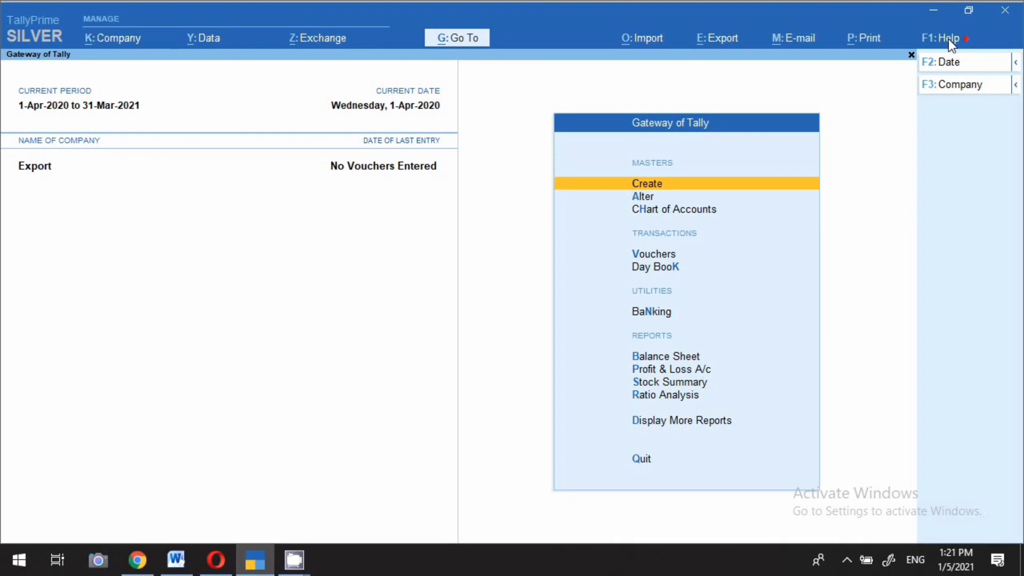
# - Open the TallyPrime upgrade option
pyautogui.click(948, 39)
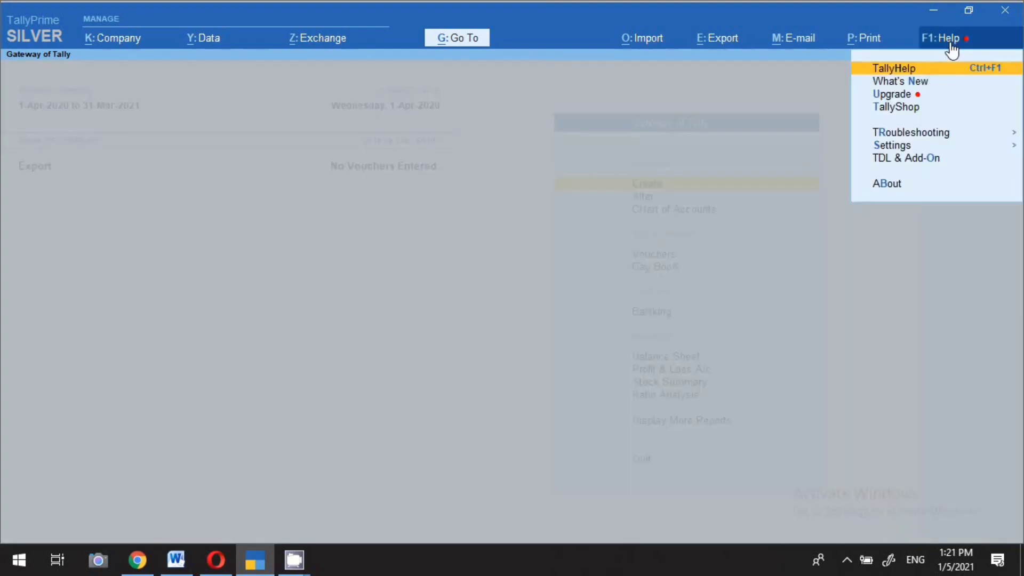
pyautogui.click(890, 96)
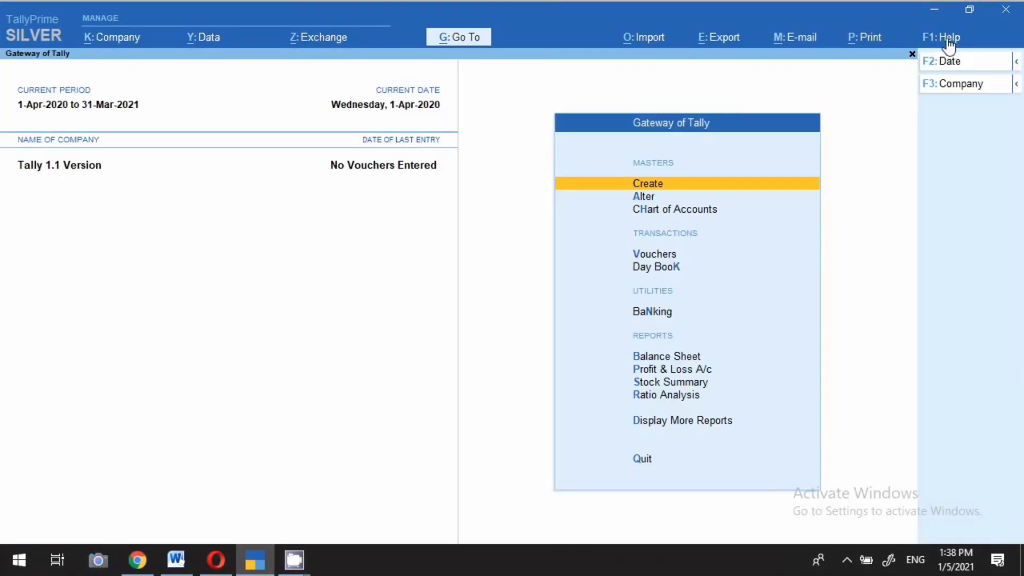
# - Check the application and release entries in the product's About information, and close it
pyautogui.click(946, 41)
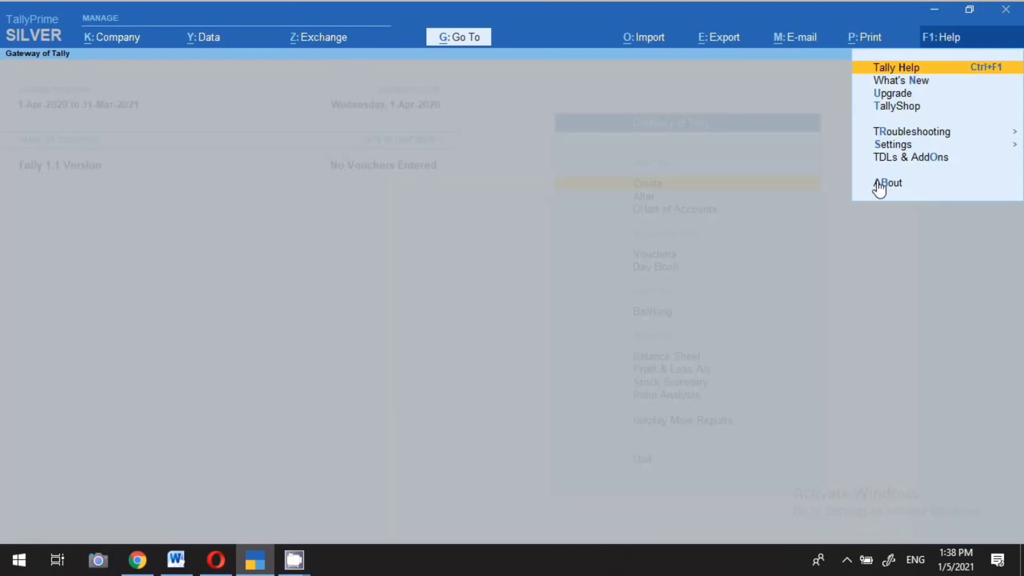
pyautogui.click(880, 185)
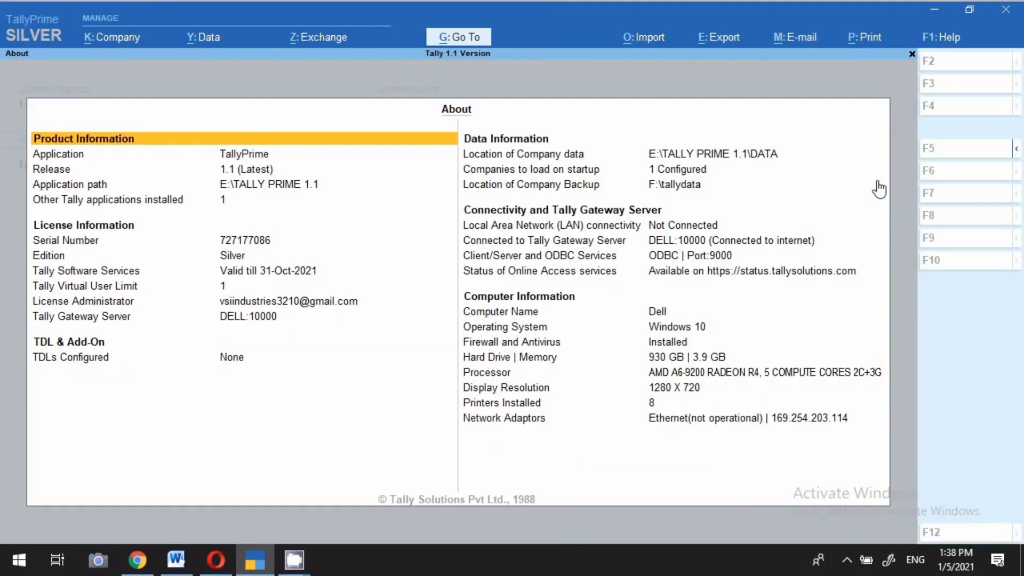
pyautogui.click(152, 155)
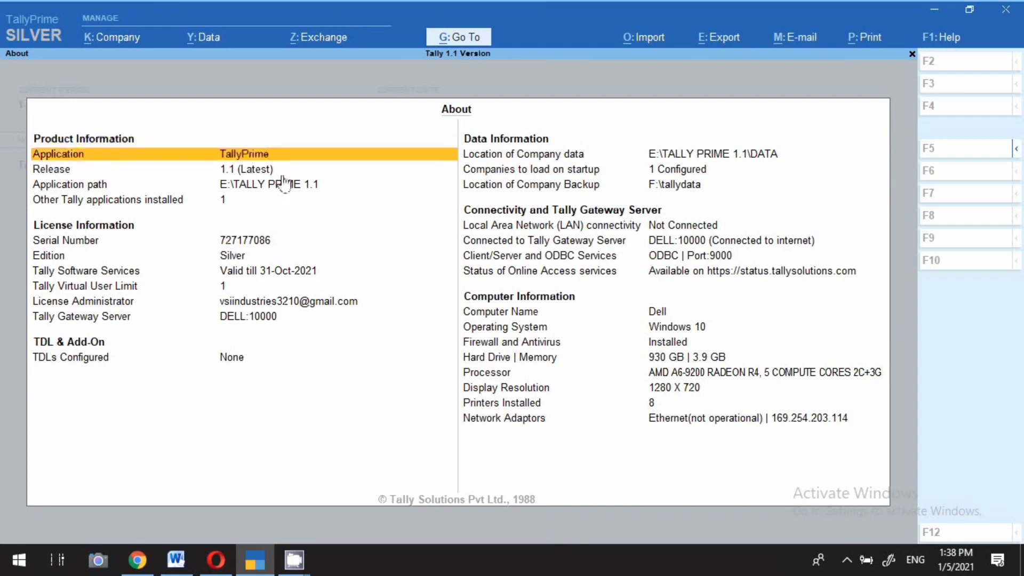
pyautogui.click(239, 174)
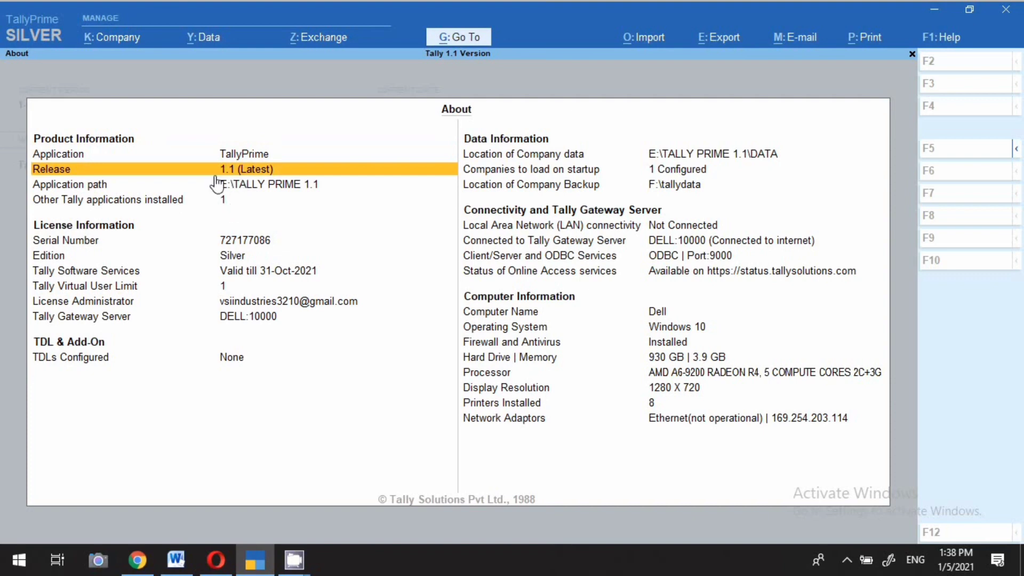
pyautogui.press('Escape')
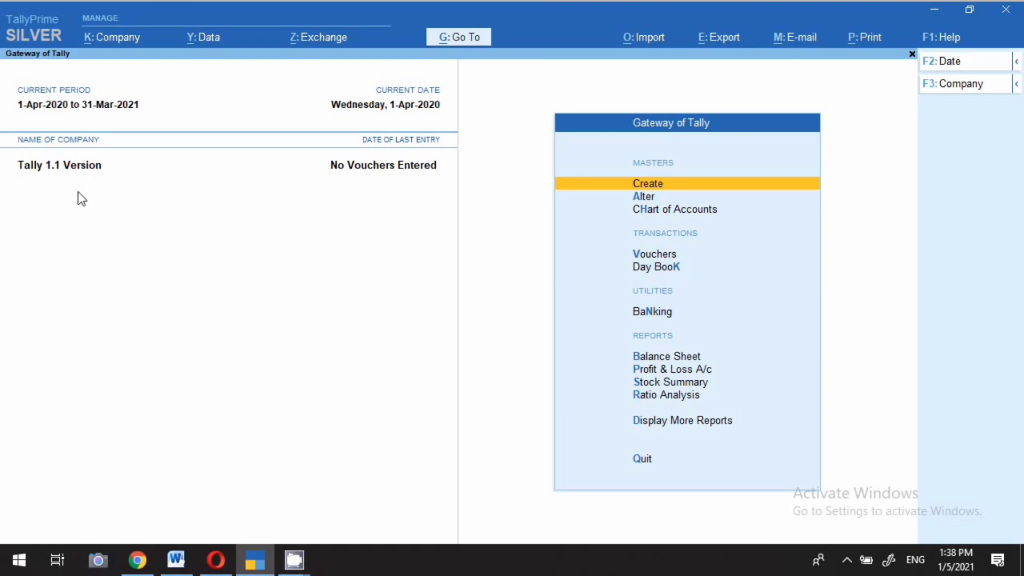
# - Open the GST details from the company features with GST enabled, keeping Delhi as the state
pyautogui.press('F11')
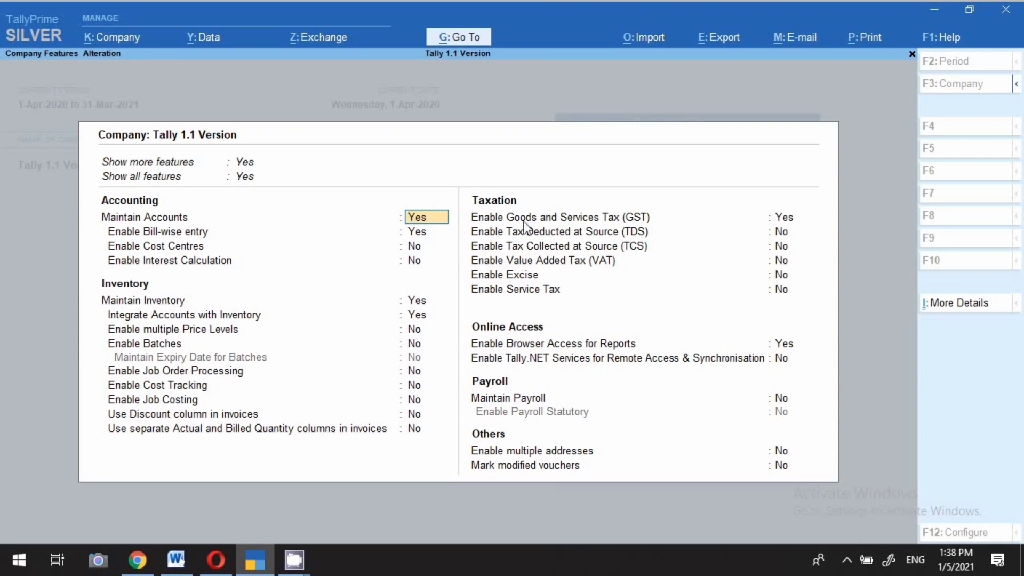
pyautogui.click(488, 219)
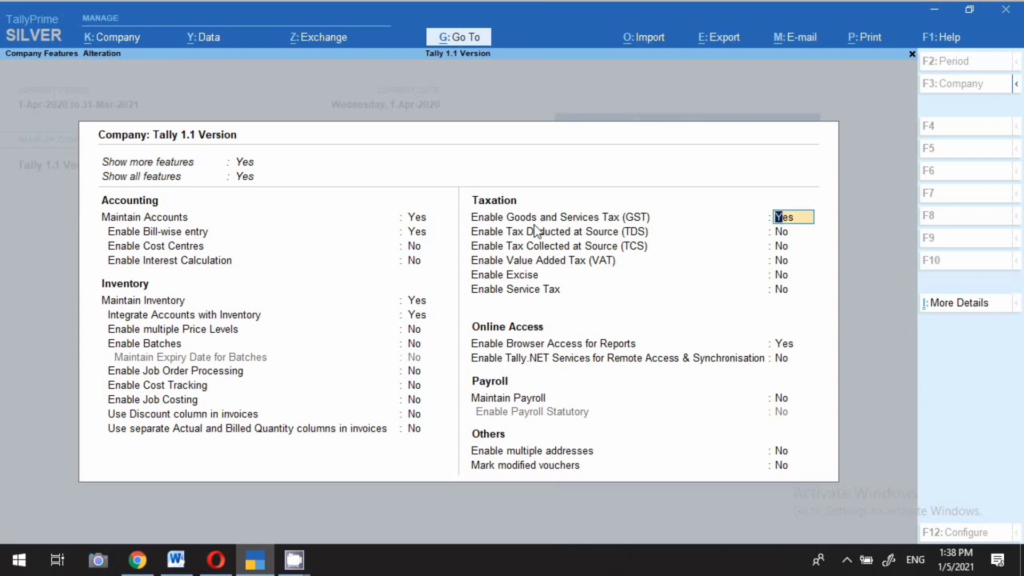
pyautogui.press('Return')
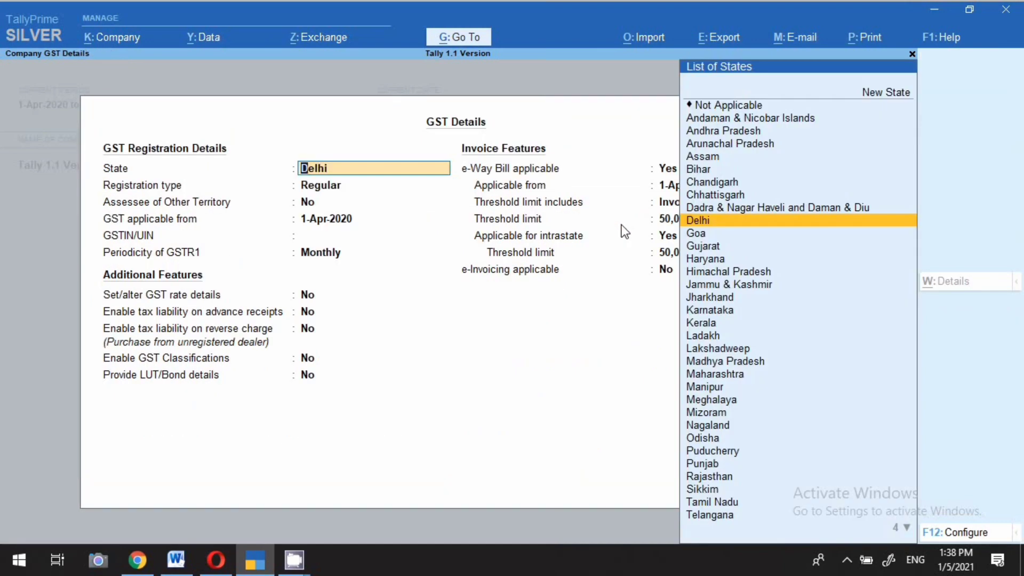
pyautogui.press('Up')
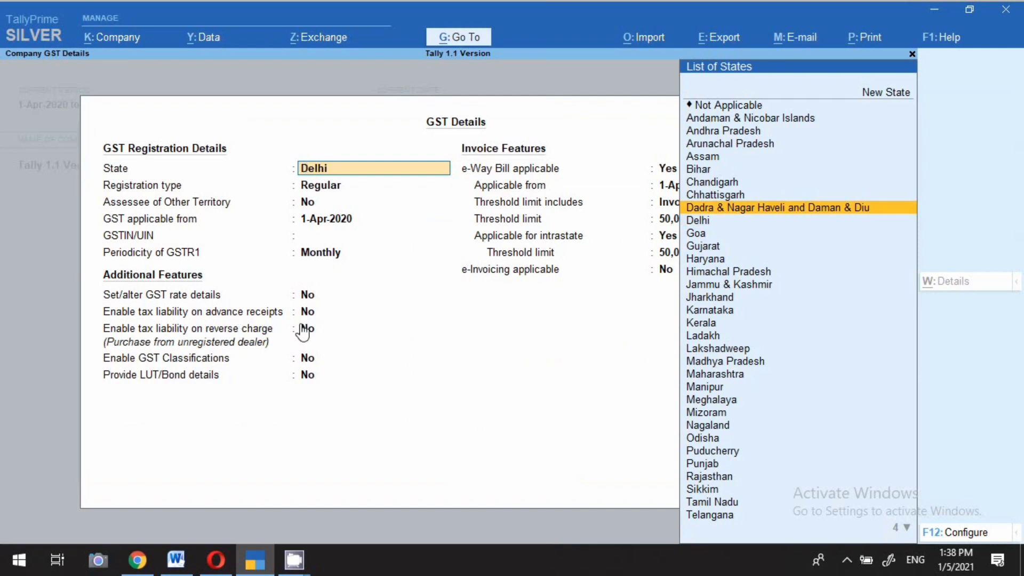
pyautogui.click(698, 220)
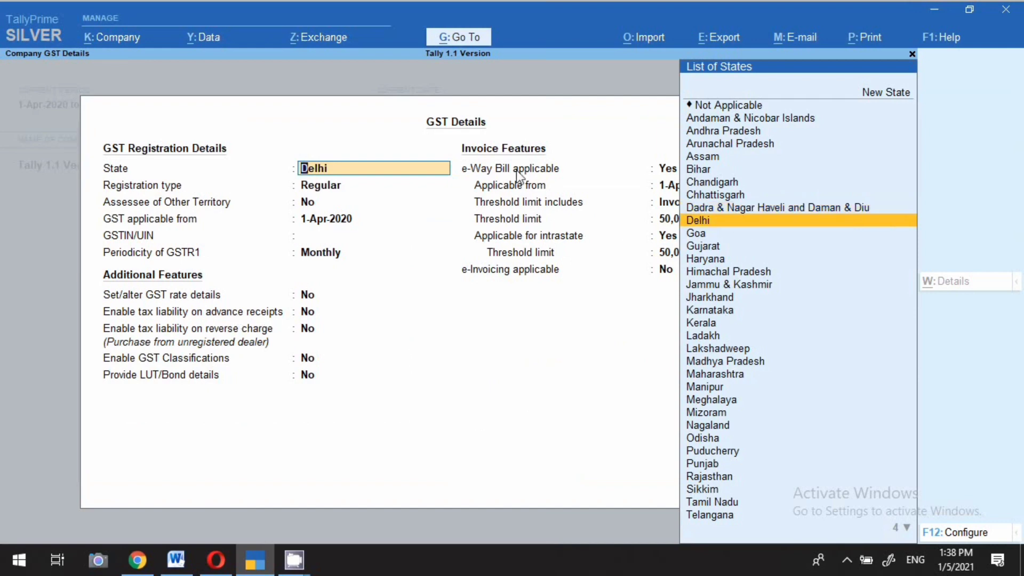
# - Keep e-Way Bill applicable from 1-Apr-2020, based on invoice value, with 50,000 threshold limits including intrastate
pyautogui.click(517, 171)
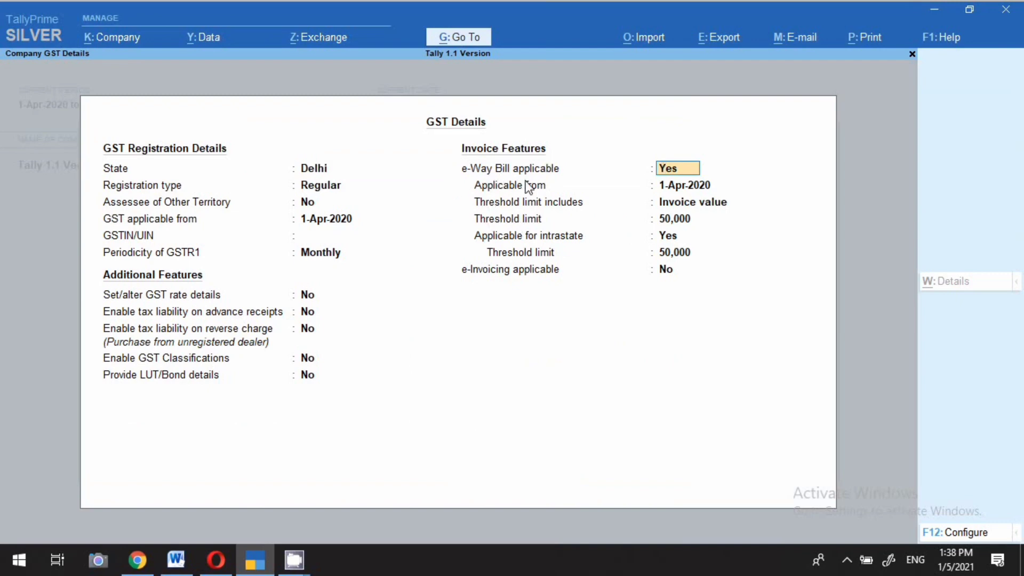
pyautogui.click(663, 184)
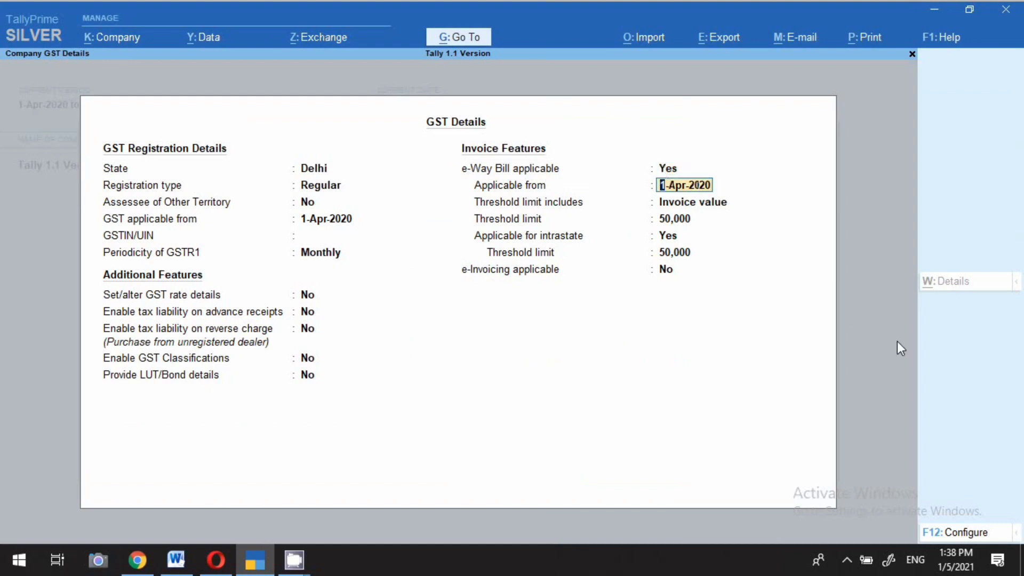
pyautogui.press('Return')
pyautogui.press('Return')
pyautogui.press('Return')
pyautogui.press('Return')
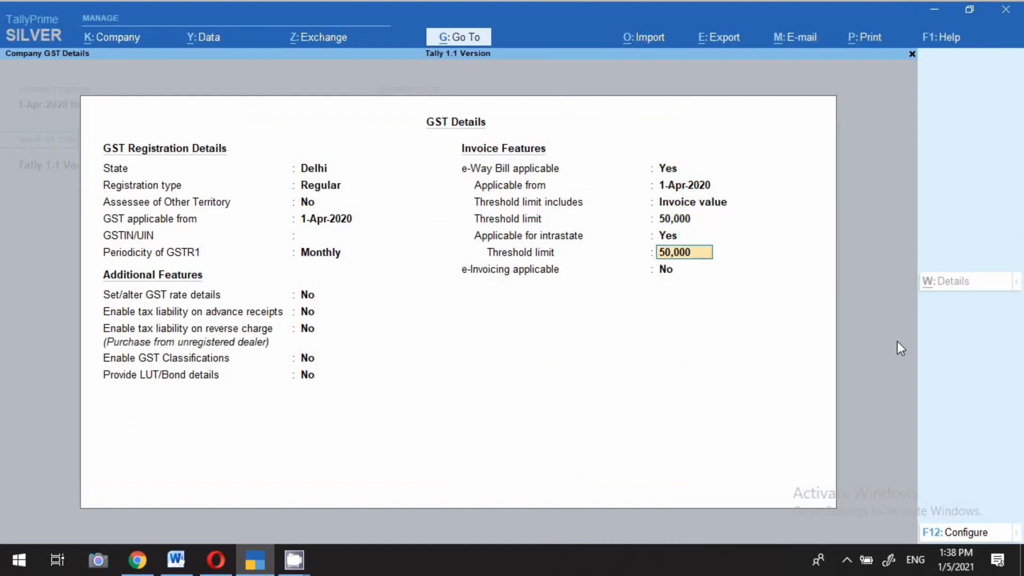
pyautogui.press('Return')
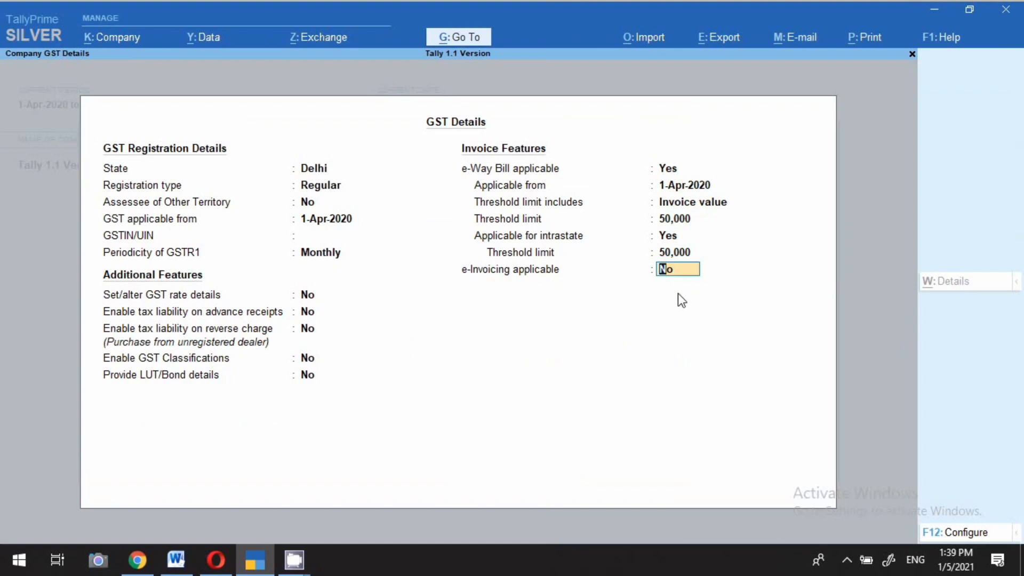
# - Enable e-Invoicing applicable from 1-Jan-2021 and enter Delhi as the bill-from place
pyautogui.write('y')
pyautogui.press('Return')
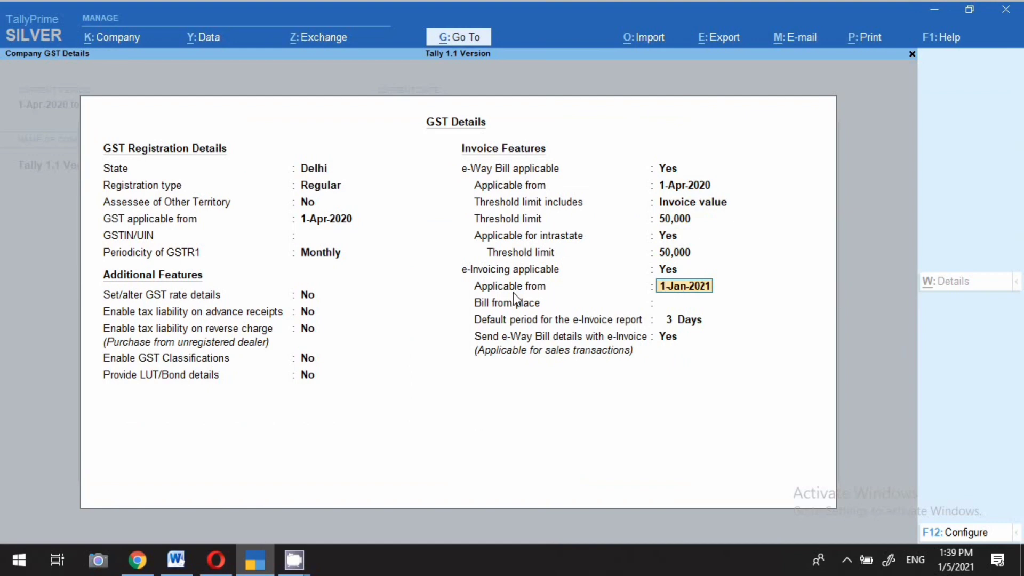
pyautogui.click(690, 301)
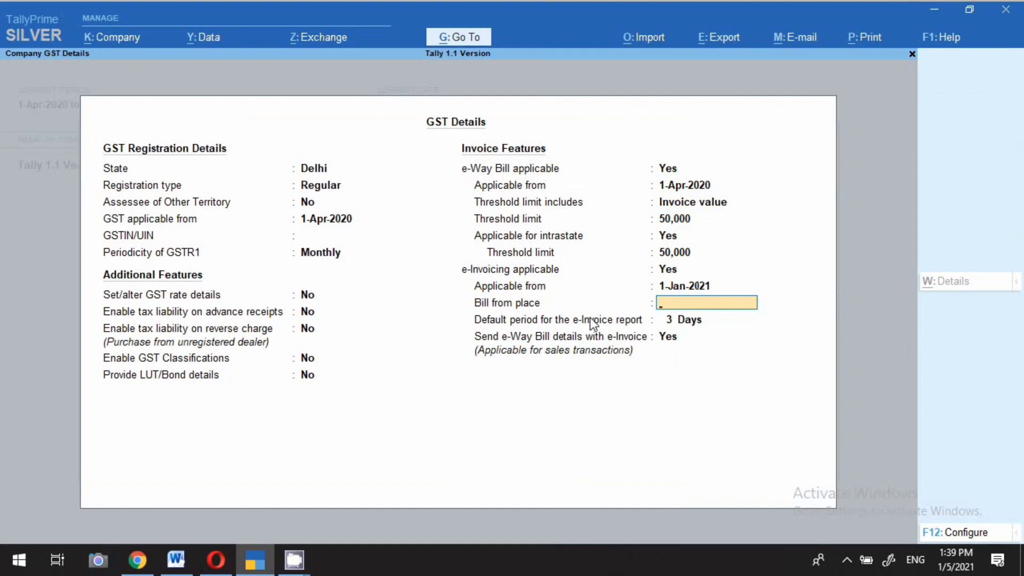
pyautogui.write('Delhi')
pyautogui.press('Return')
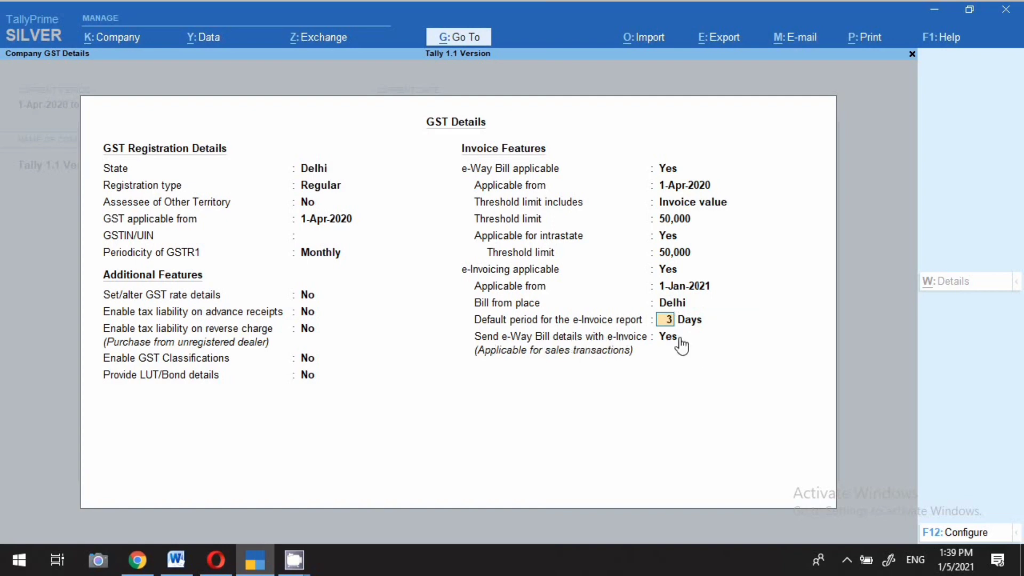
# - Keep the 3-day e-Invoice report period and e-Way Bill details sent with the e-Invoice, and save the GST details and company features
pyautogui.hotkey('ctrl', 'a')
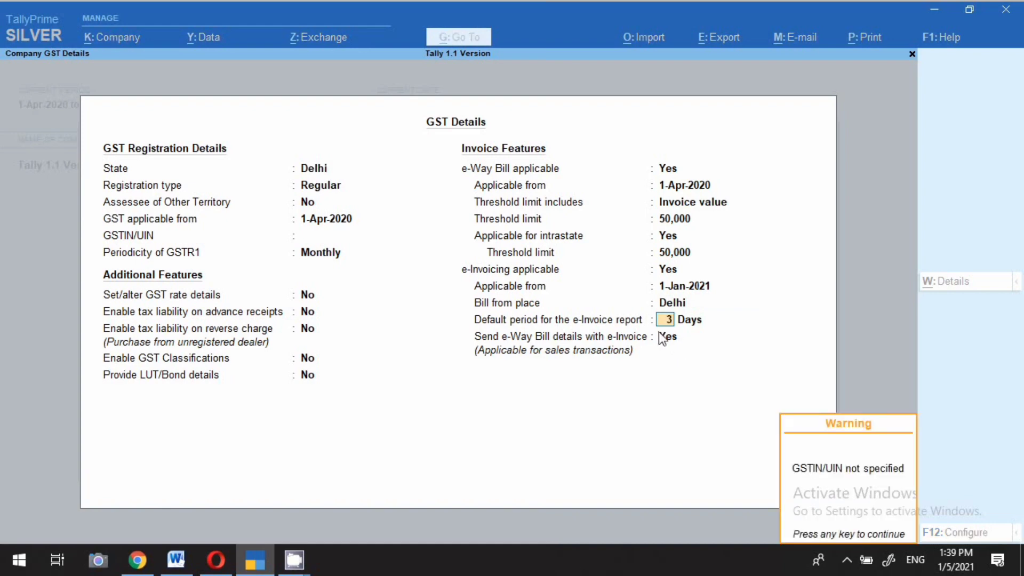
pyautogui.press('Return')
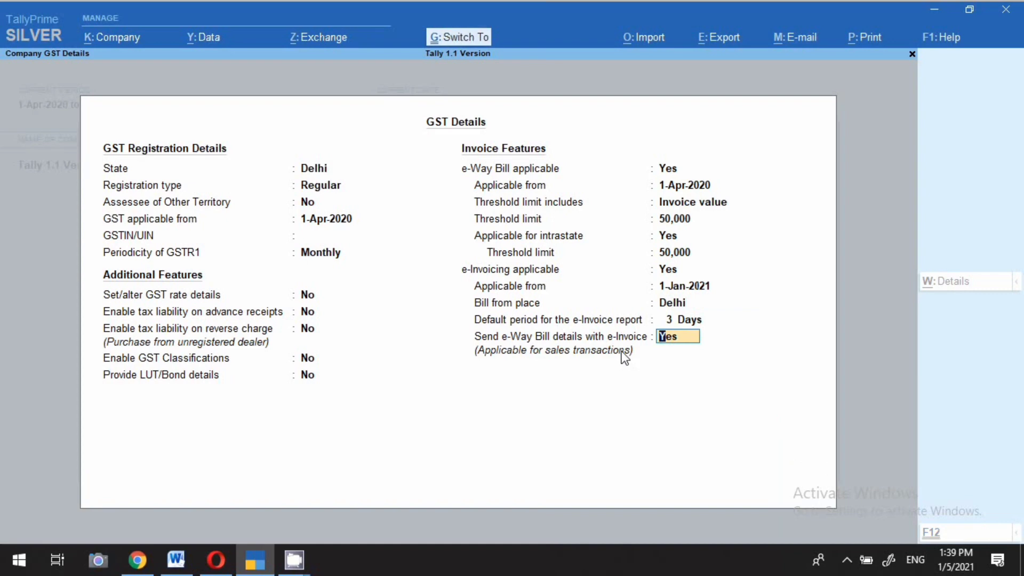
pyautogui.hotkey('ctrl', 'a')
pyautogui.press('ctrl')
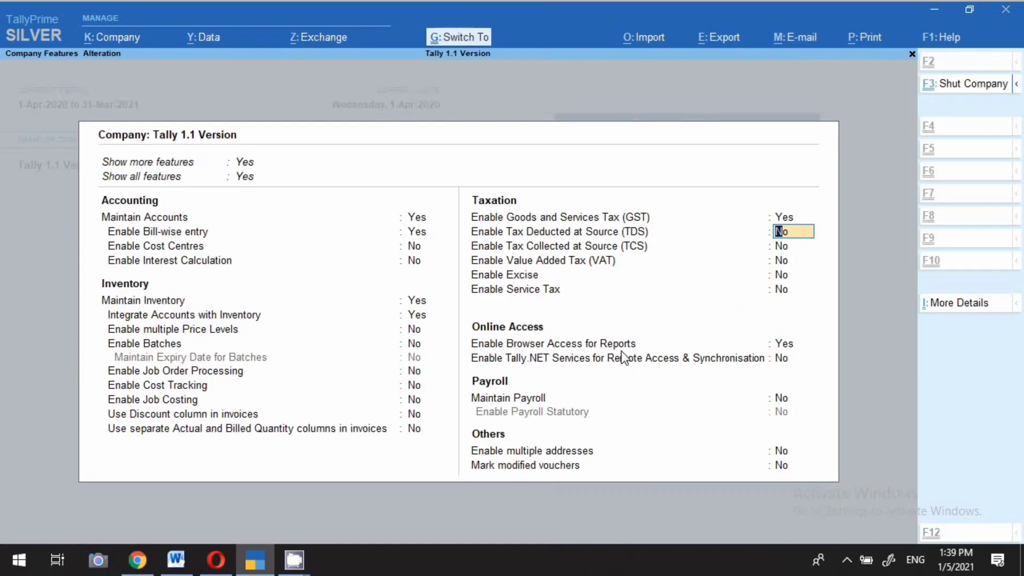
pyautogui.hotkey('ctrl', 'a')
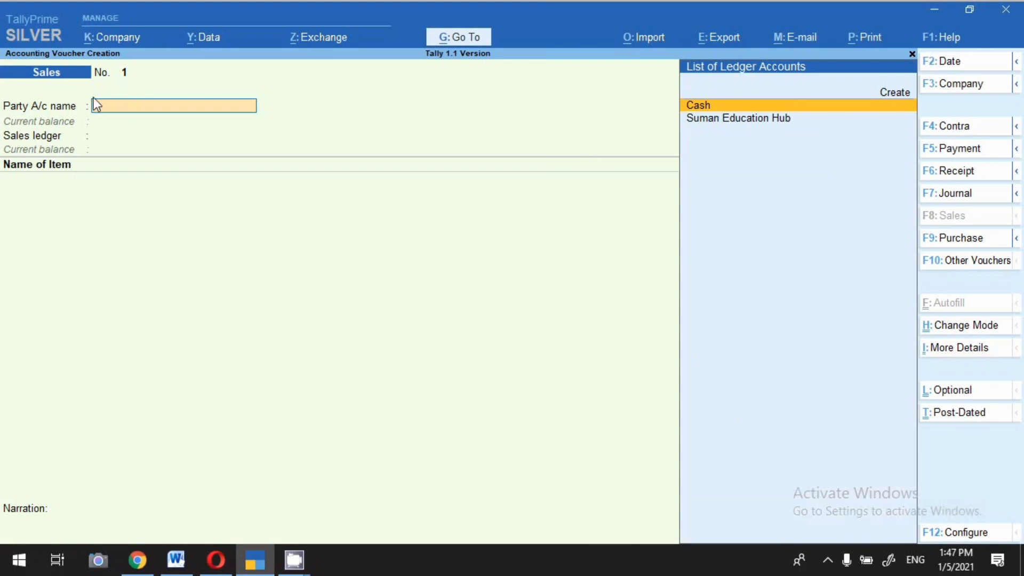
# - Set the sales voucher date to 5-Jan-2021
pyautogui.press('F2')
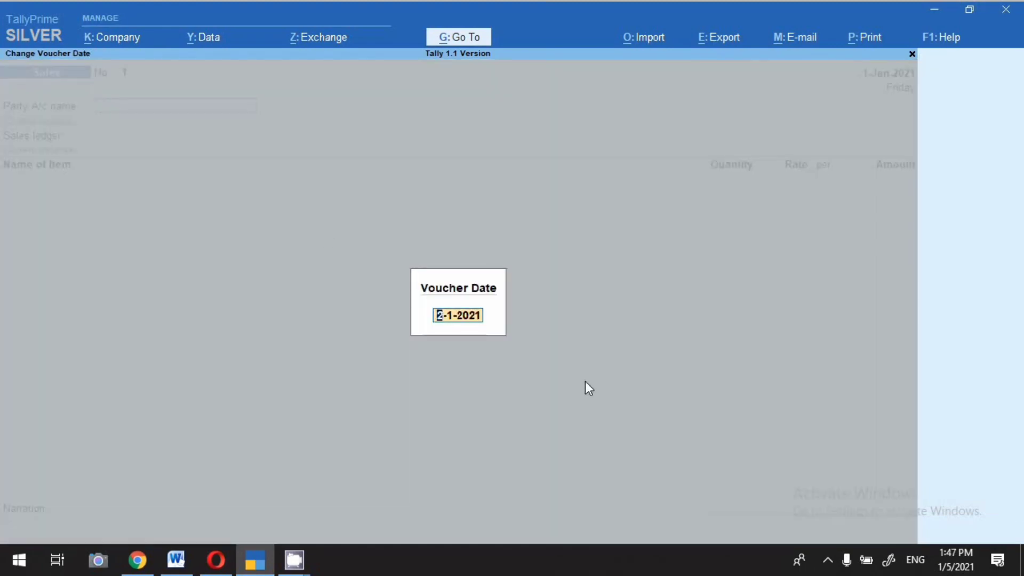
pyautogui.write('5.1')
pyautogui.press('Return')
# - Select Suman Education Hub as the party account, leaving the dispatch details blank and accepting its party details with Maharashtra as the state
pyautogui.press('Down')
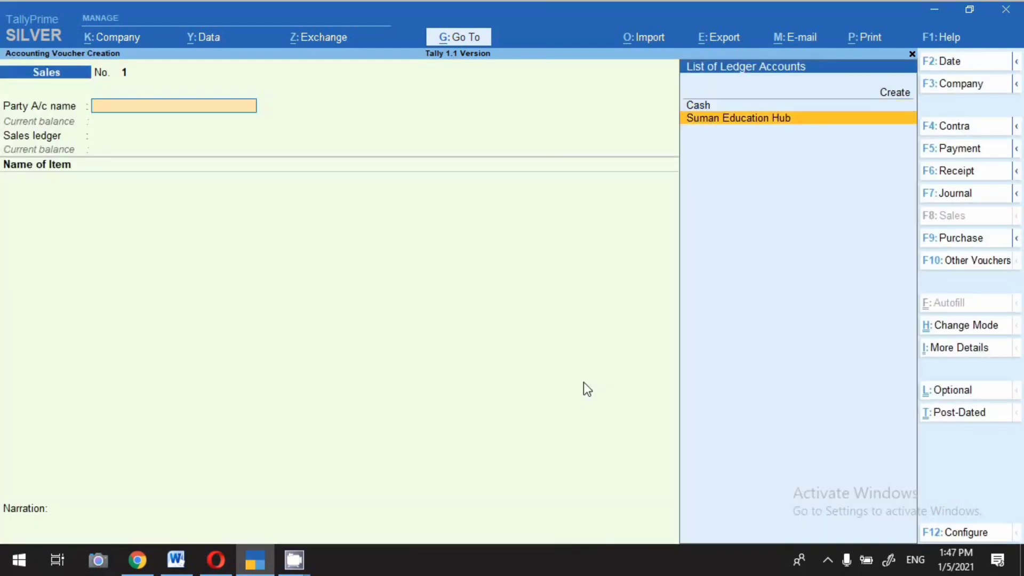
pyautogui.press('Return')
pyautogui.press('Return')
pyautogui.press('Return')
pyautogui.press('Return')
pyautogui.press('Return')
pyautogui.press('Return')
pyautogui.press('Return')
pyautogui.press('Return')
pyautogui.press('Return')
pyautogui.press('Return')
pyautogui.press('Return')
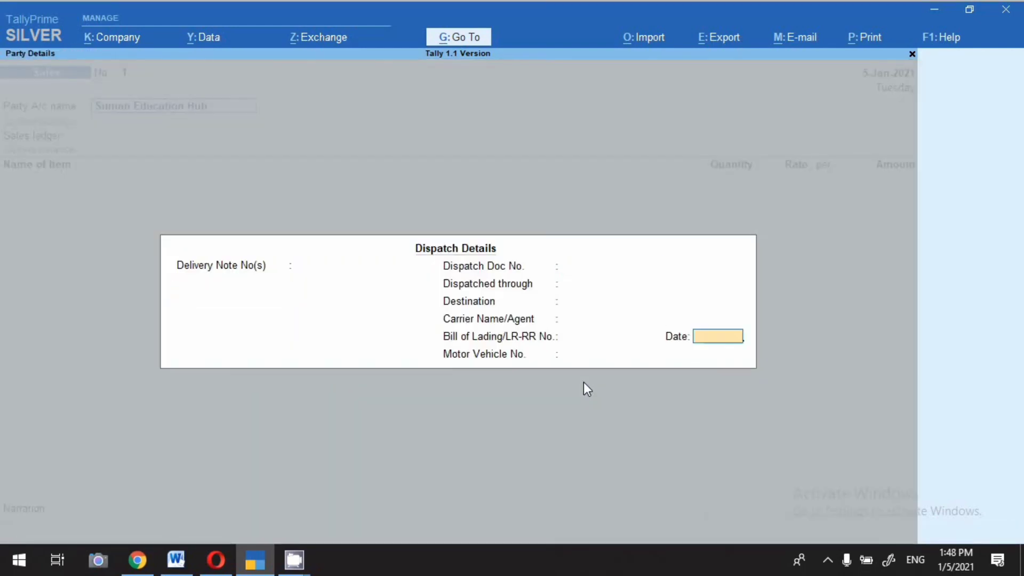
pyautogui.press('Return')
pyautogui.press('Return')
pyautogui.press('Return')
pyautogui.press('Return')
pyautogui.press('Return')
pyautogui.press('Return')
pyautogui.press('Return')
pyautogui.press('Return')
pyautogui.press('Return')
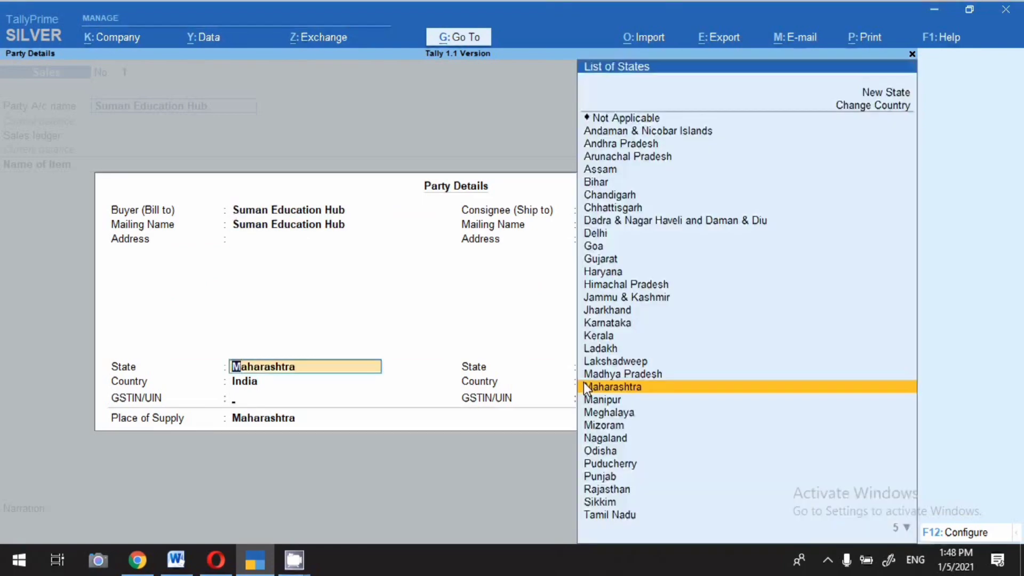
pyautogui.press('Return')
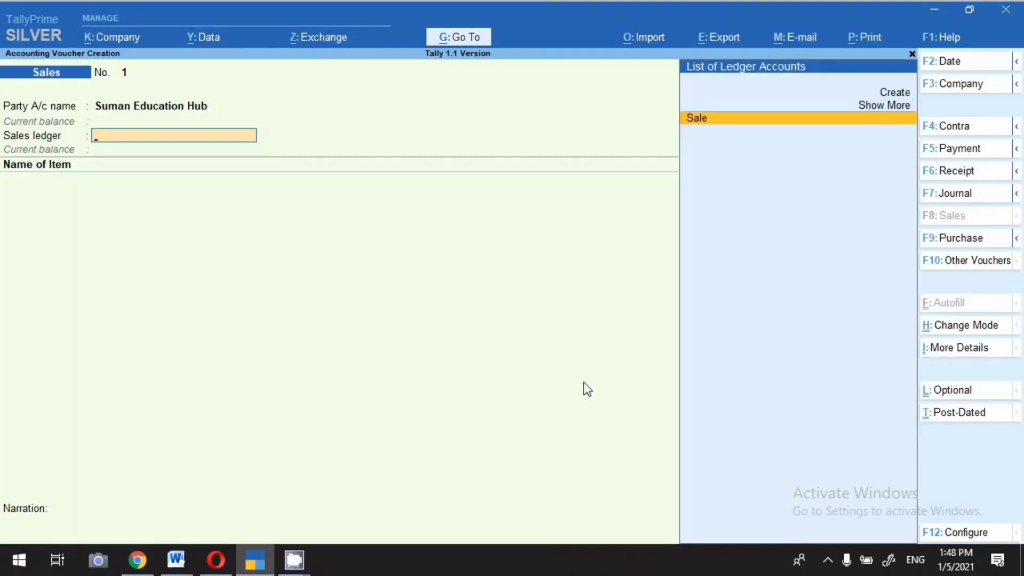
# - Choose the Sale ledger and add the Trolley item with a quantity of 10 pcs and an amount of 1,00,000
pyautogui.press('Return')
pyautogui.write('T')
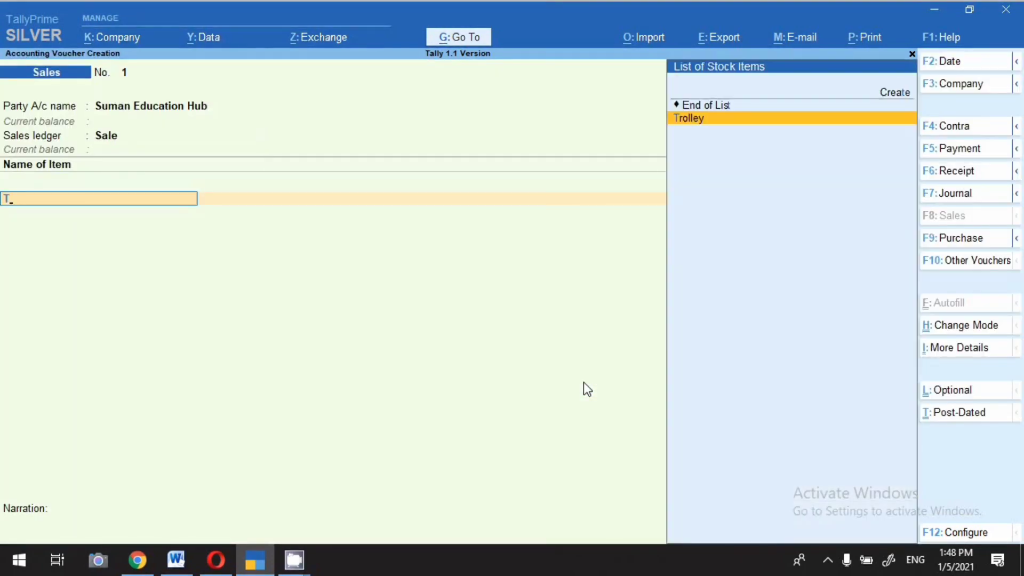
pyautogui.press('Return')
pyautogui.press('Return')
pyautogui.write('10')
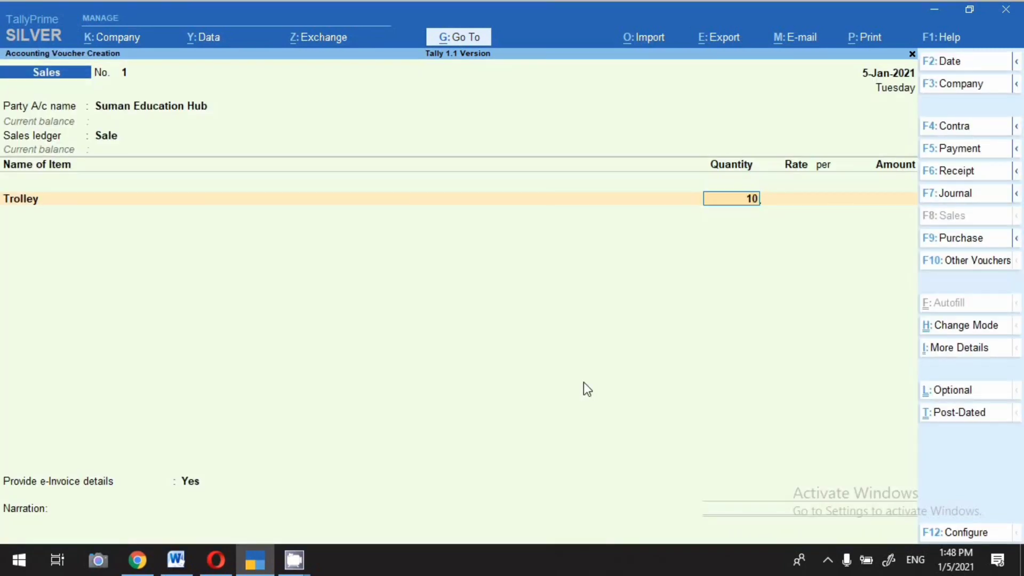
pyautogui.press('Return')
pyautogui.press('Return')
pyautogui.write('100000')
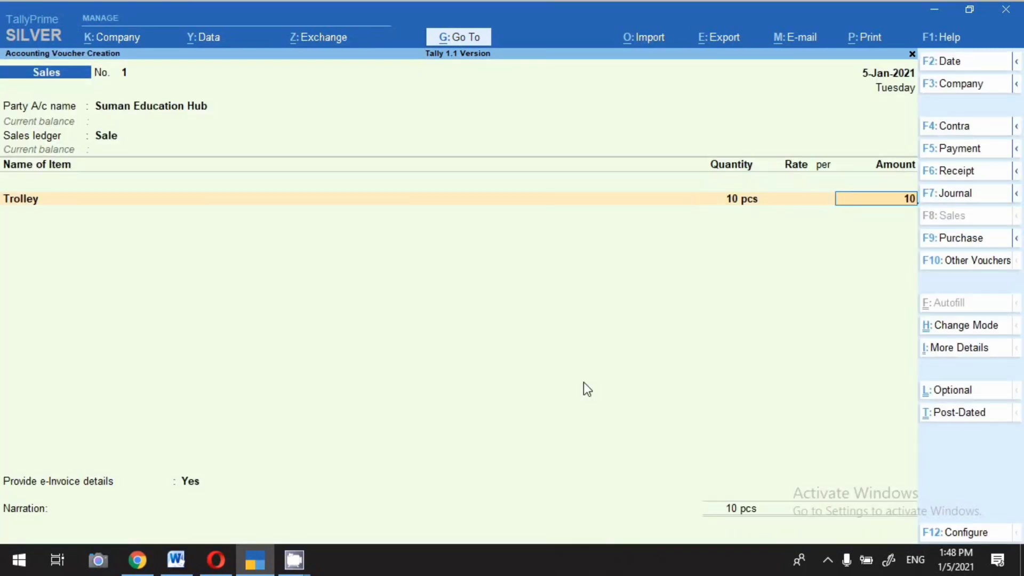
pyautogui.press('Return')
pyautogui.press('Return')
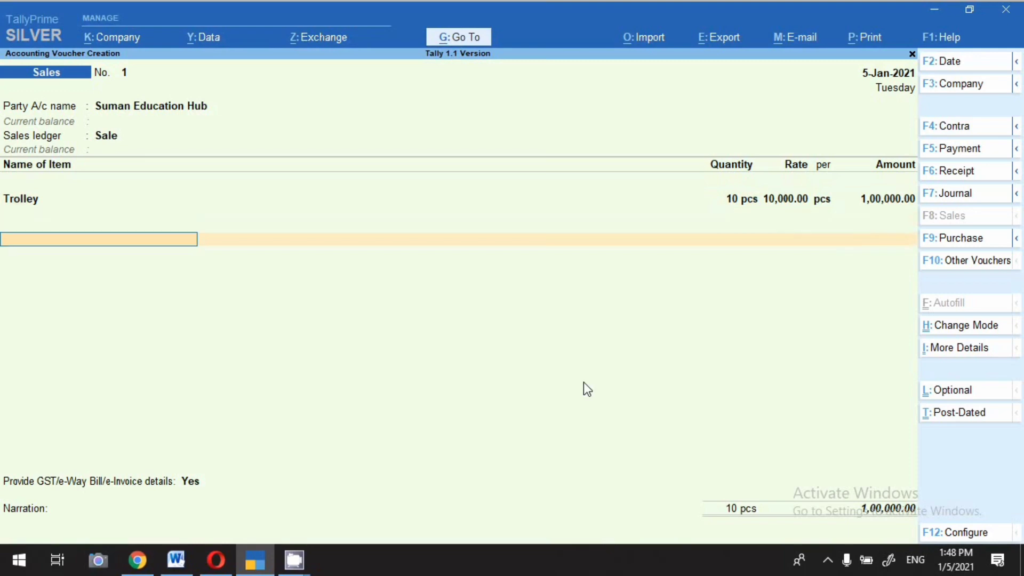
# - Add the Output Igst ledger to the sales voucher, accept its calculated amount and finish the ledger entries
pyautogui.write('Igs')
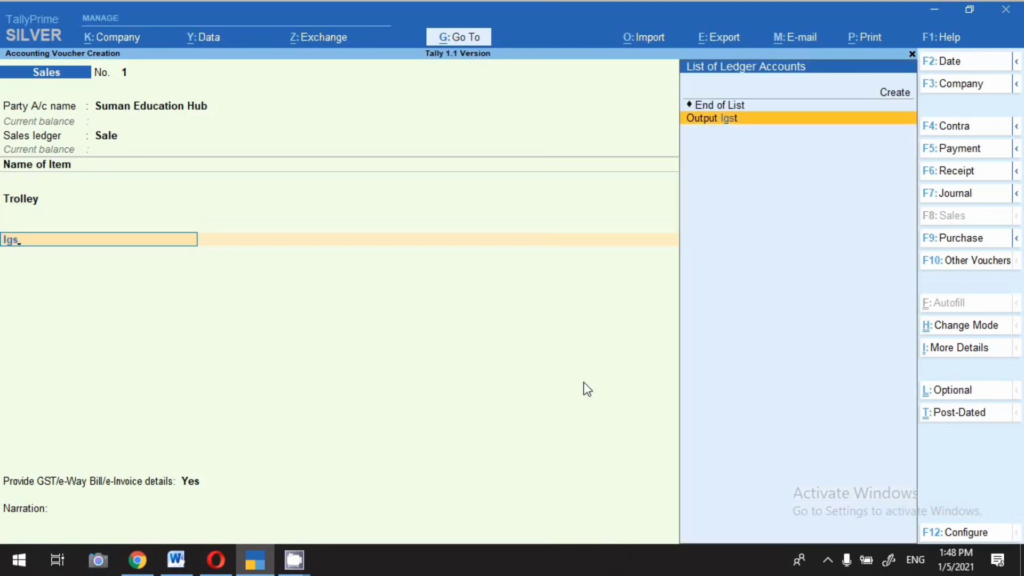
pyautogui.press('Return')
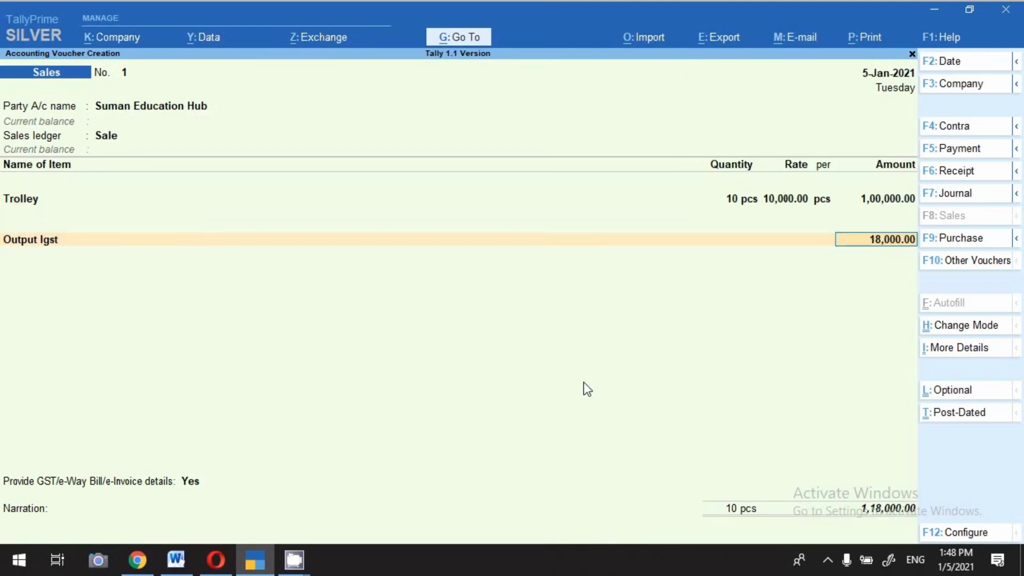
pyautogui.press('Return')
pyautogui.press('Return')
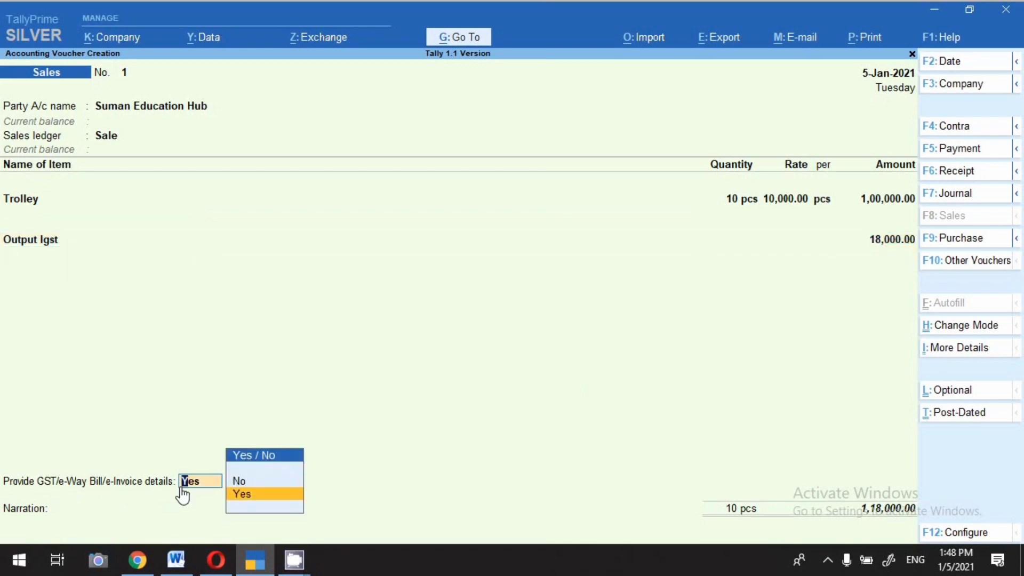
# - Open the voucher's GST/e-Way Bill/e-Invoice details and accept the e-Way Bill form, leaving the bill number, address and transporter fields blank
pyautogui.press('Return')
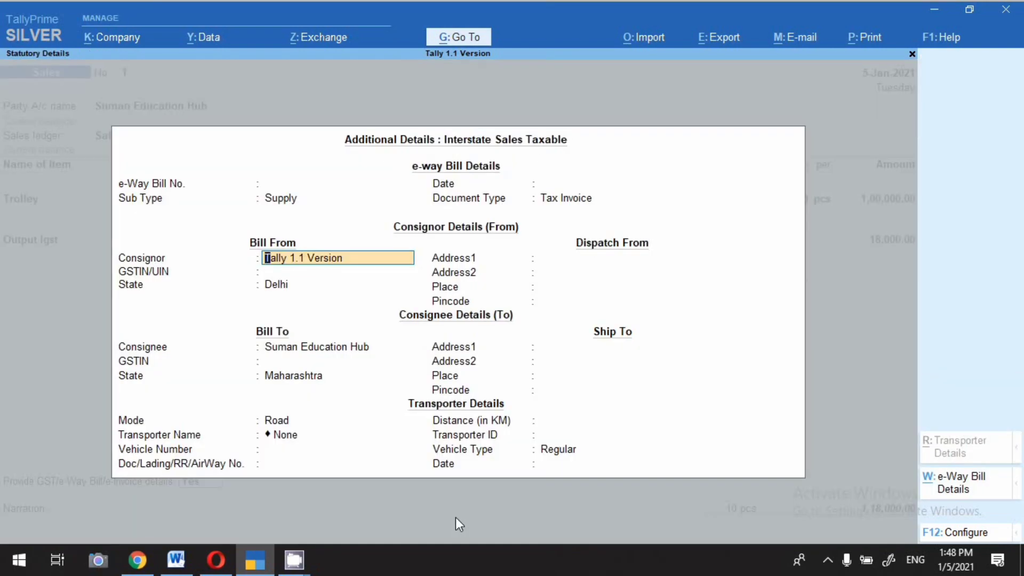
pyautogui.click(165, 190)
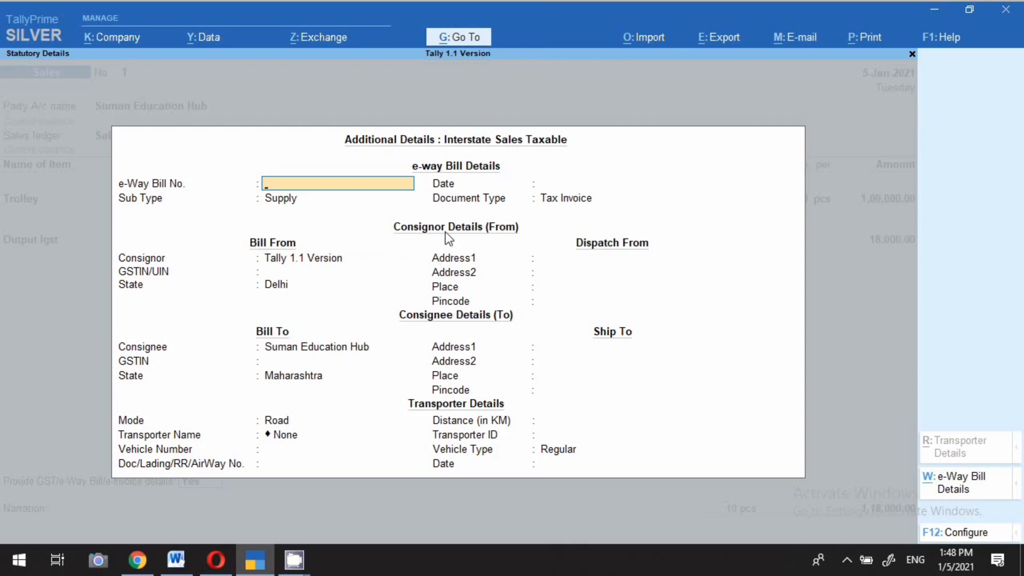
pyautogui.press('Return')
pyautogui.press('Return')
pyautogui.press('Return')
pyautogui.press('Return')
pyautogui.press('Return')
pyautogui.press('Return')
pyautogui.press('Return')
pyautogui.press('Return')
pyautogui.press('Return')
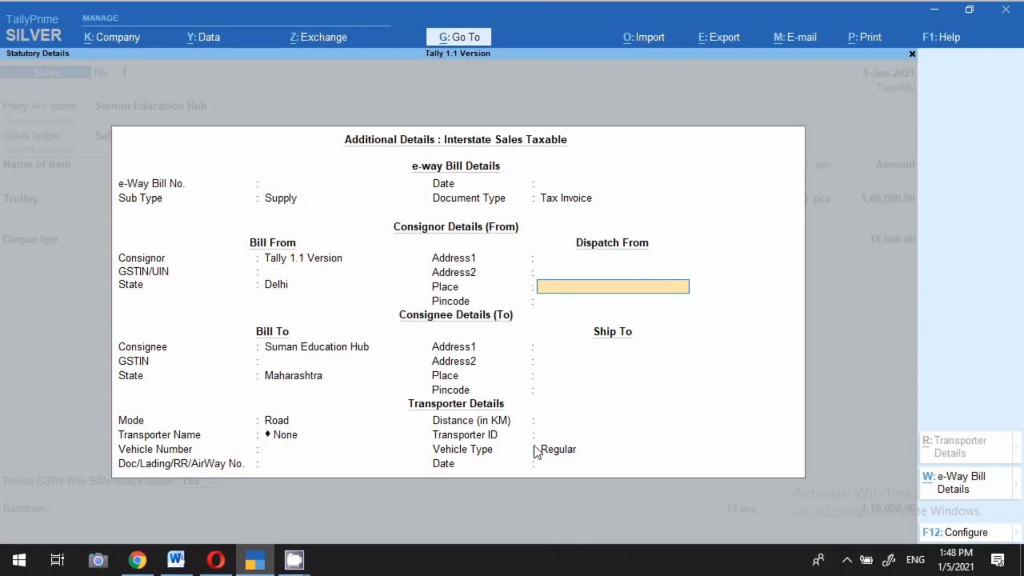
pyautogui.press('Return')
pyautogui.press('Return')
pyautogui.press('Return')
pyautogui.press('Return')
pyautogui.press('Return')
pyautogui.press('Return')
pyautogui.press('Return')
pyautogui.press('Return')
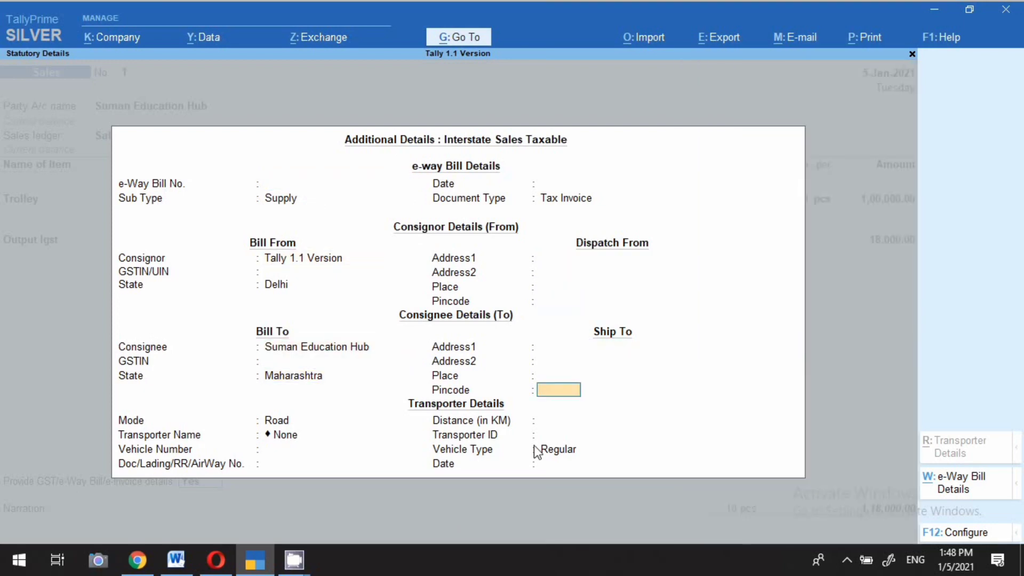
pyautogui.press('Return')
pyautogui.press('Return')
pyautogui.press('Return')
pyautogui.press('Return')
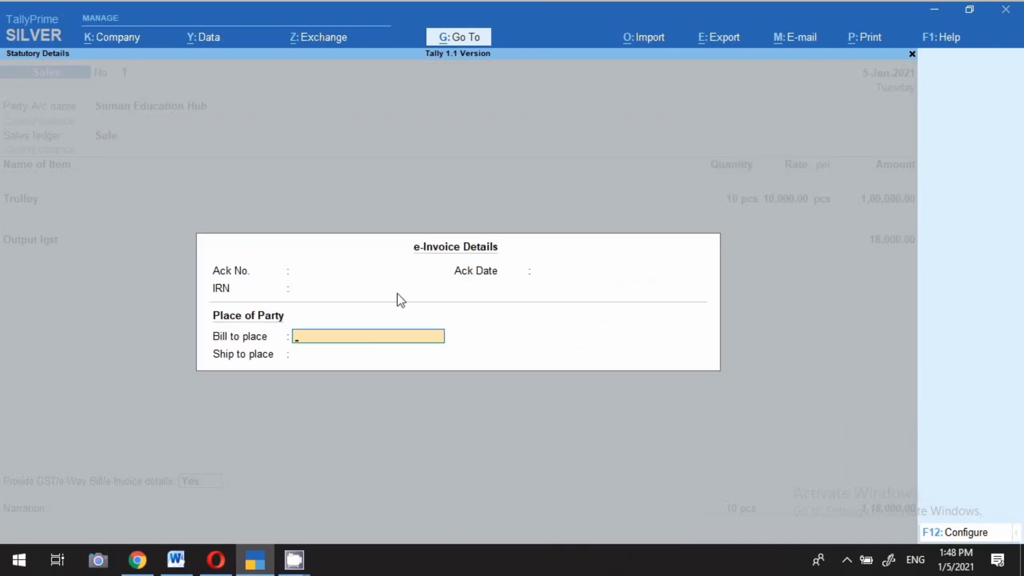
# - Review the invoicing diagram in Word, and accept the e-Invoice details with Ack No., Ack Date, IRN and both place fields blank
pyautogui.click(222, 274)
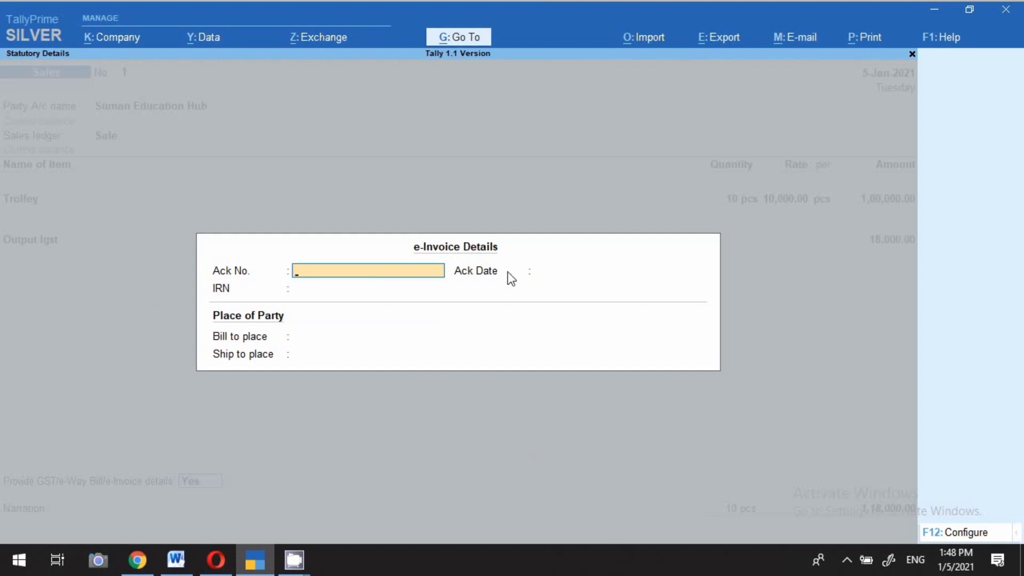
pyautogui.press('Return')
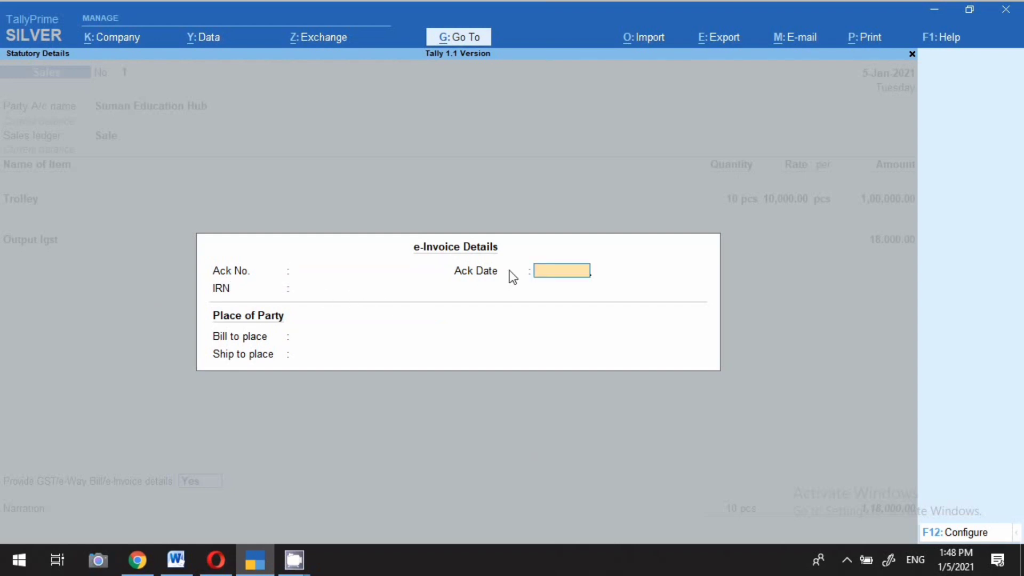
pyautogui.click(289, 287)
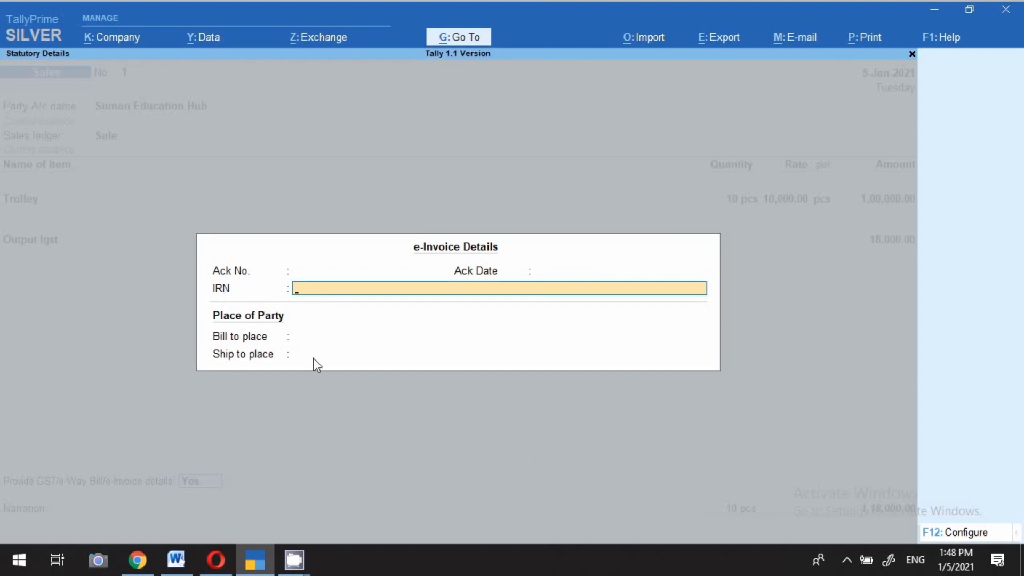
pyautogui.click(176, 569)
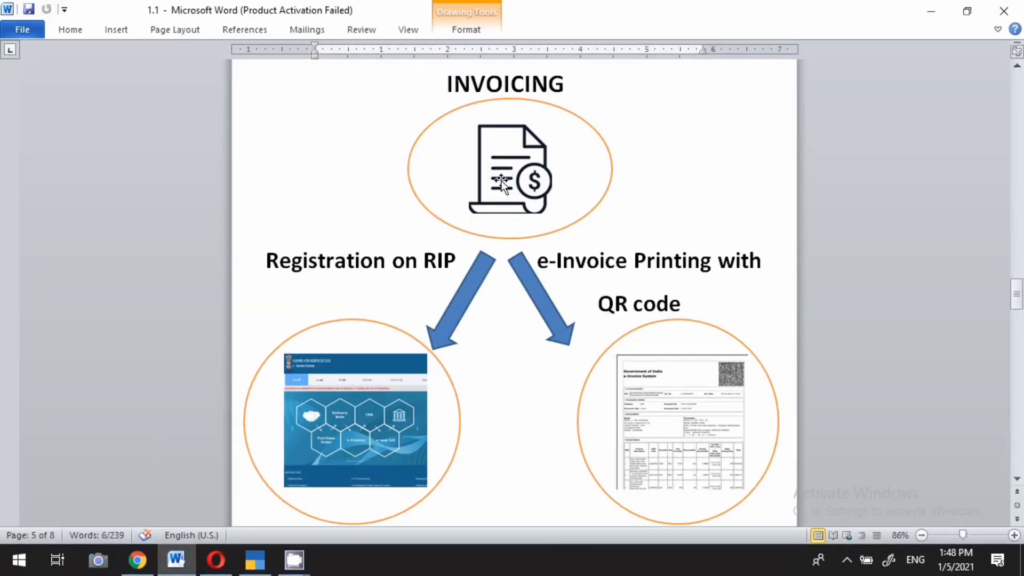
pyautogui.click(244, 562)
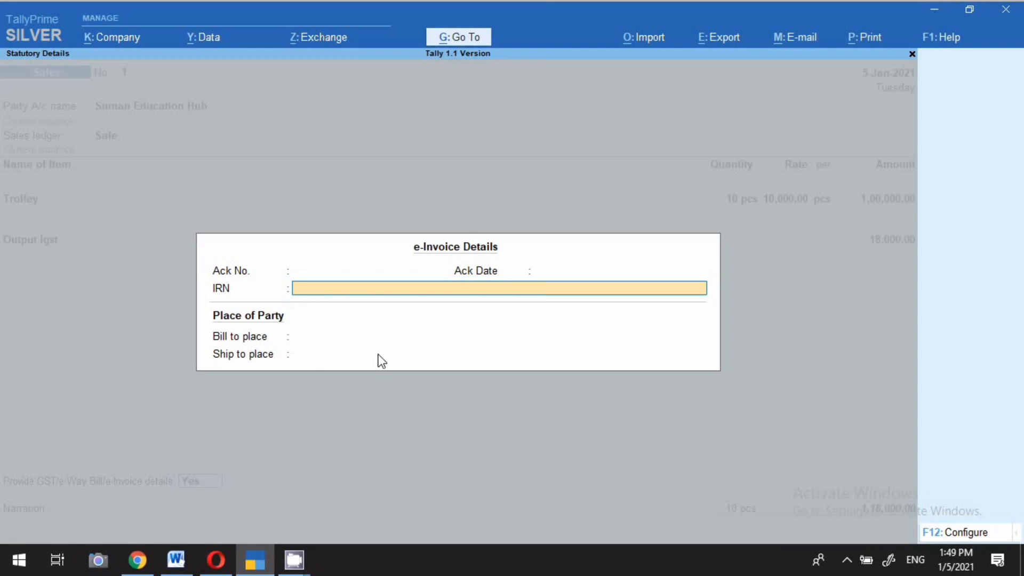
pyautogui.press('Return')
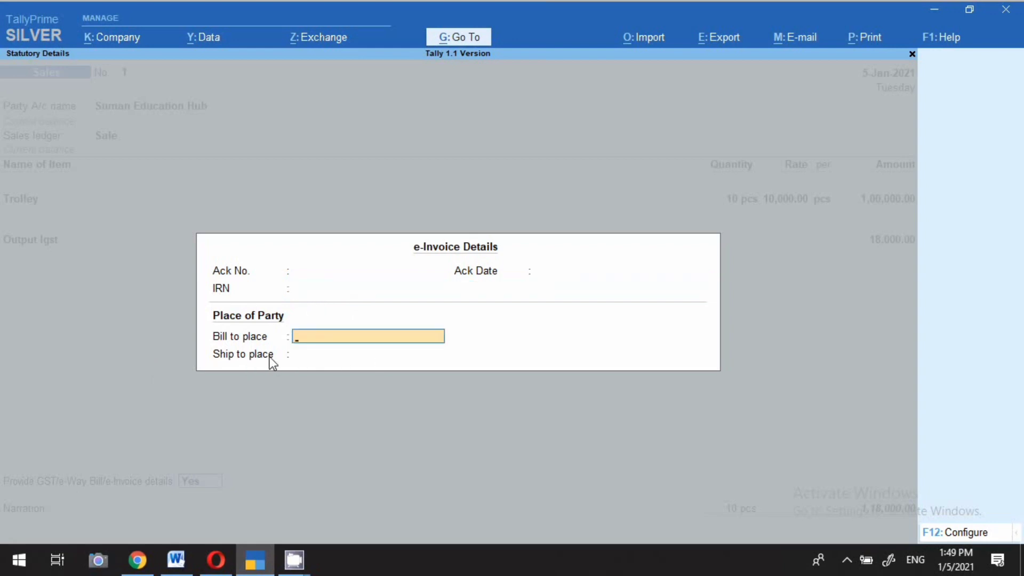
pyautogui.press('Return')
pyautogui.press('Return')
# - Switch to the GST e-Invoice portal in Opera and examine its e-Invoice Enablement registration option and login form
pyautogui.click(223, 552)
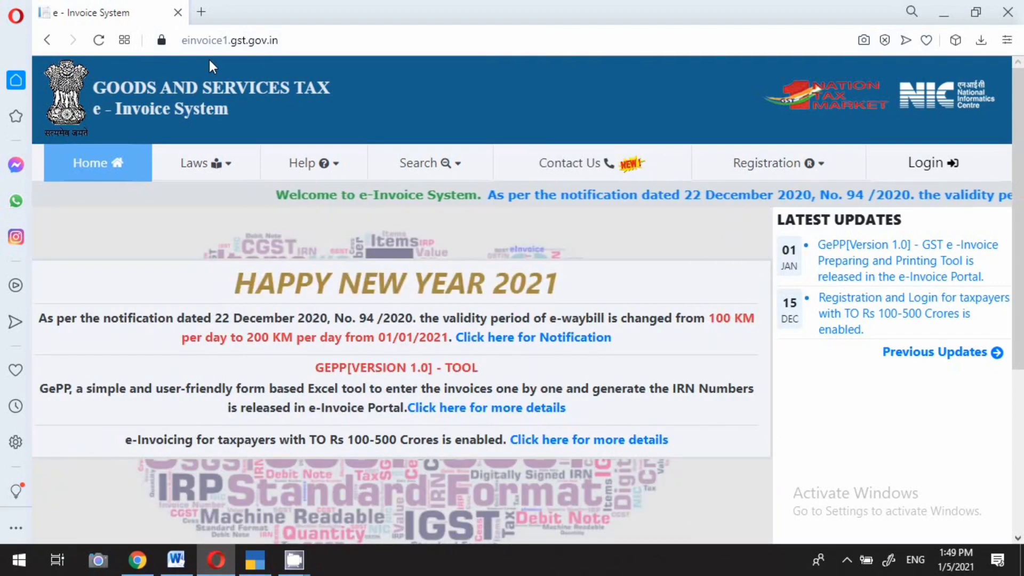
pyautogui.click(768, 164)
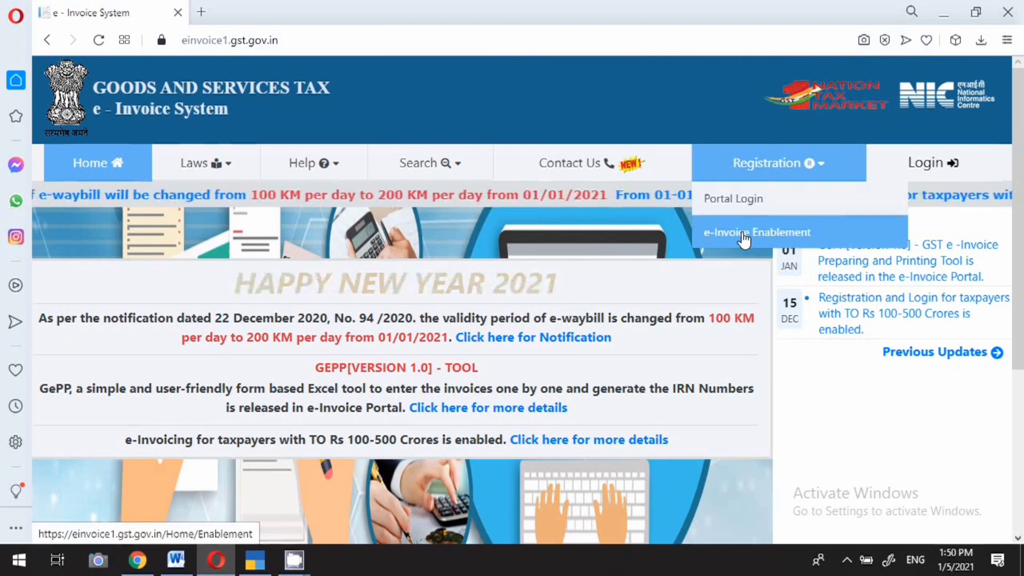
pyautogui.click(744, 235)
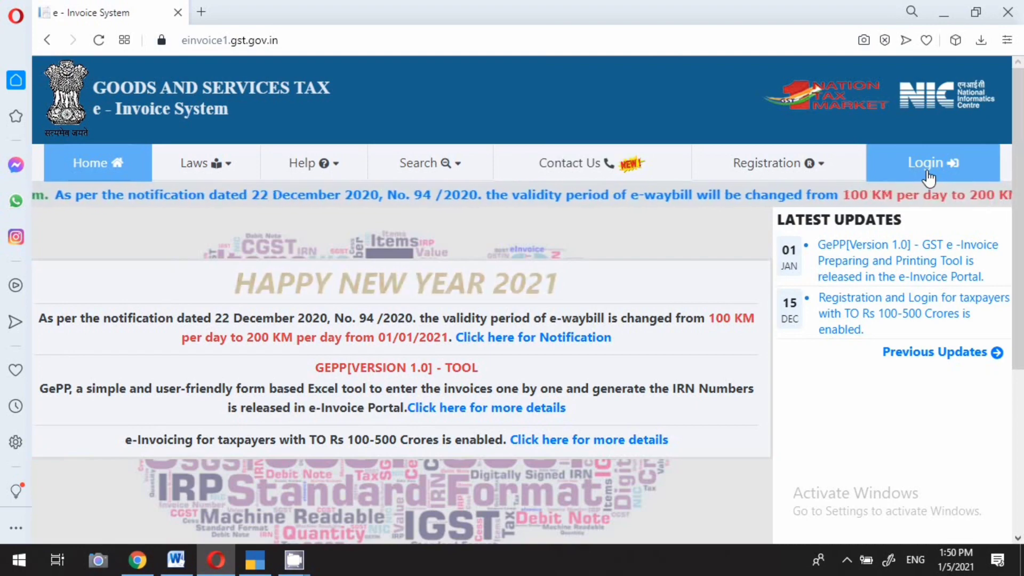
pyautogui.click(928, 178)
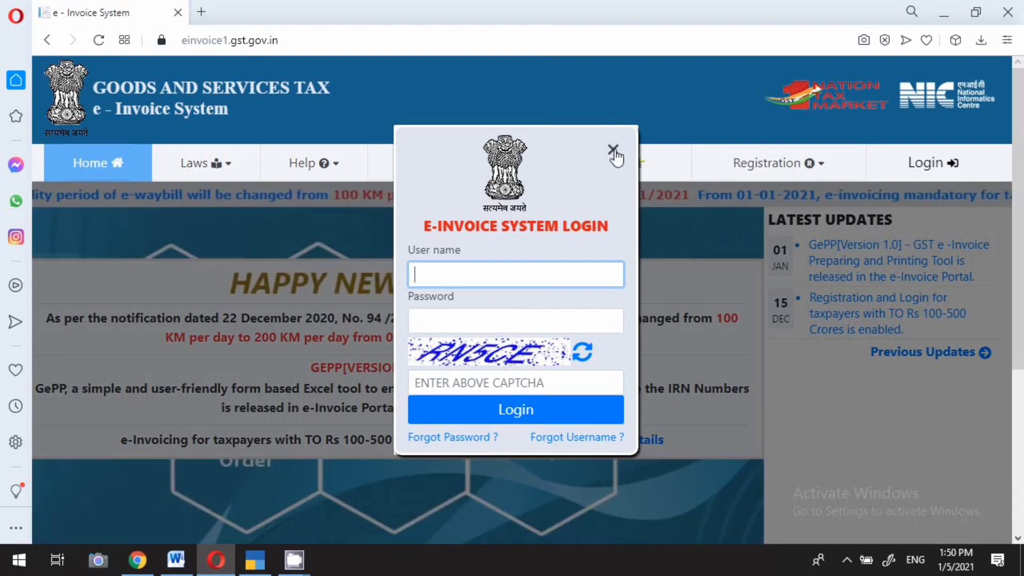
pyautogui.click(614, 151)
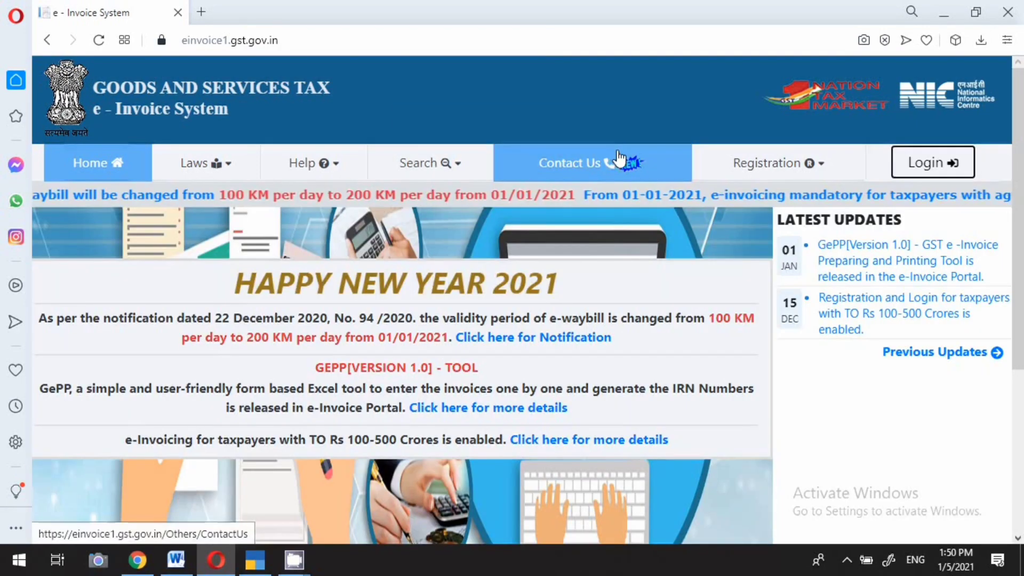
pyautogui.click(762, 167)
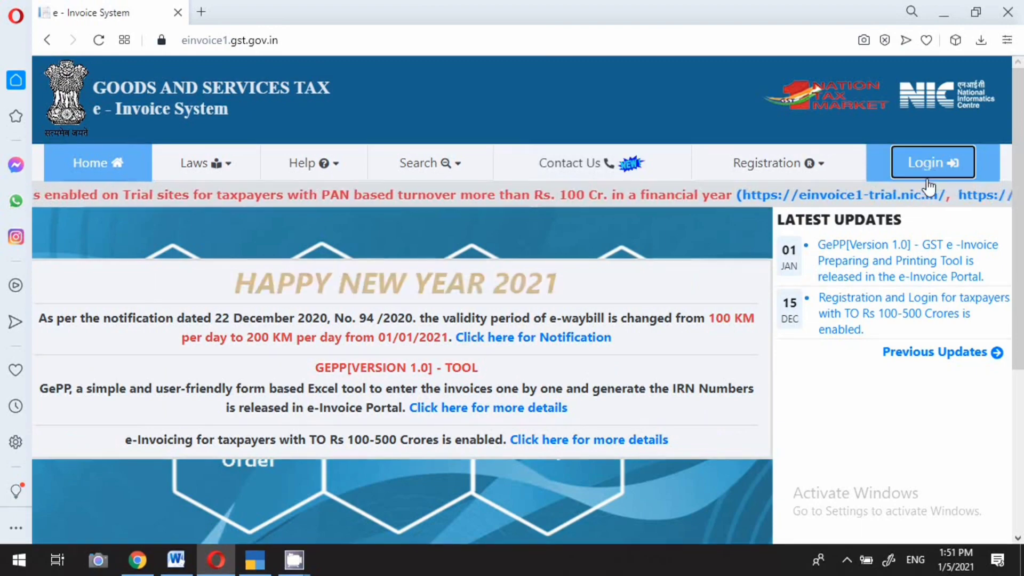
# - Switch back to TallyPrime, set the sales voucher to provide GST/e-Way Bill/e-Invoice details and accept the e-Way Bill form as is
pyautogui.click(227, 560)
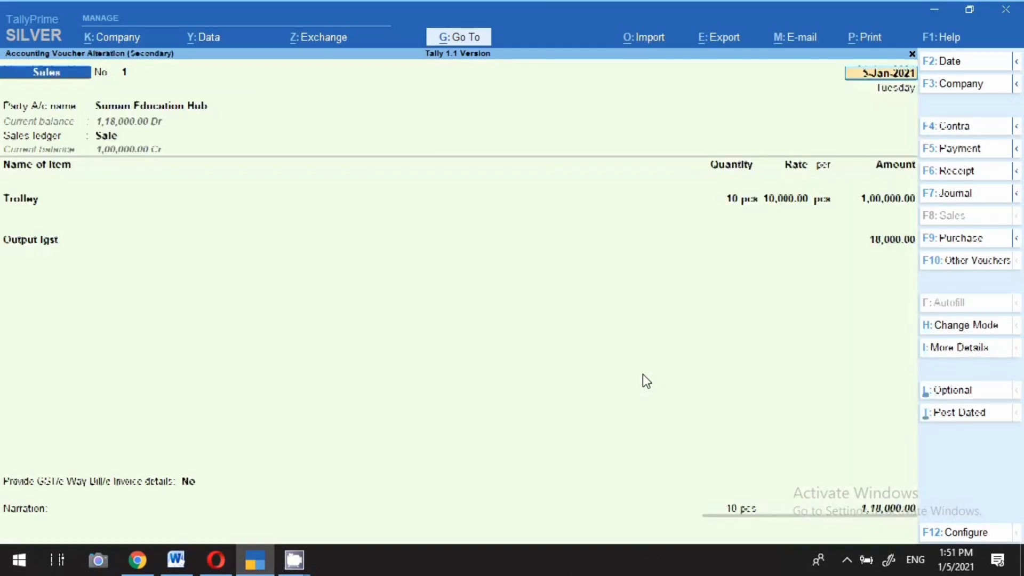
pyautogui.click(199, 485)
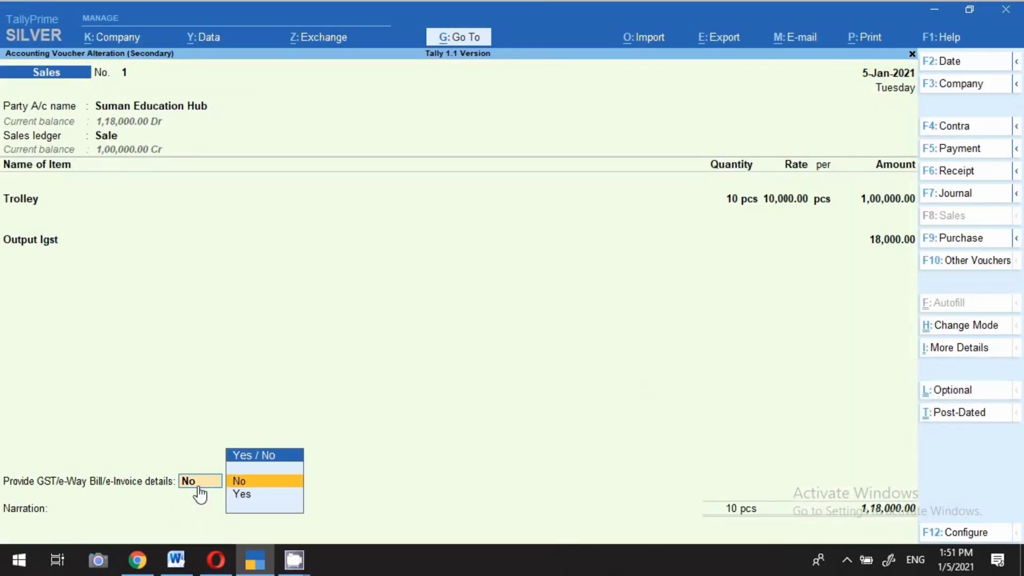
pyautogui.press('Down')
pyautogui.press('Return')
pyautogui.press('Return')
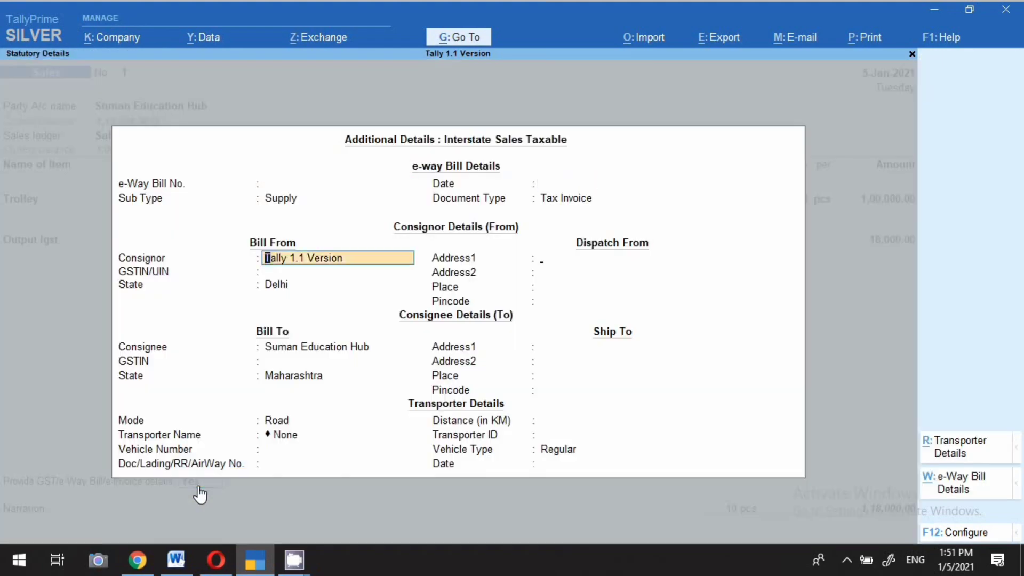
pyautogui.press('Return')
pyautogui.press('Return')
pyautogui.press('Return')
pyautogui.press('Return')
pyautogui.press('Return')
pyautogui.press('Return')
pyautogui.press('Return')
pyautogui.press('Return')
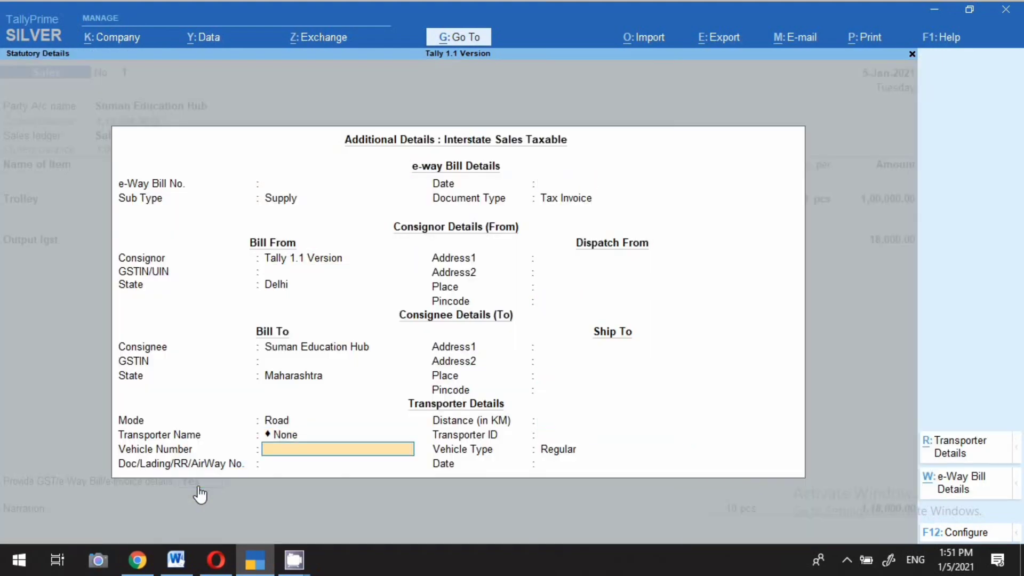
pyautogui.press('Return')
pyautogui.press('Return')
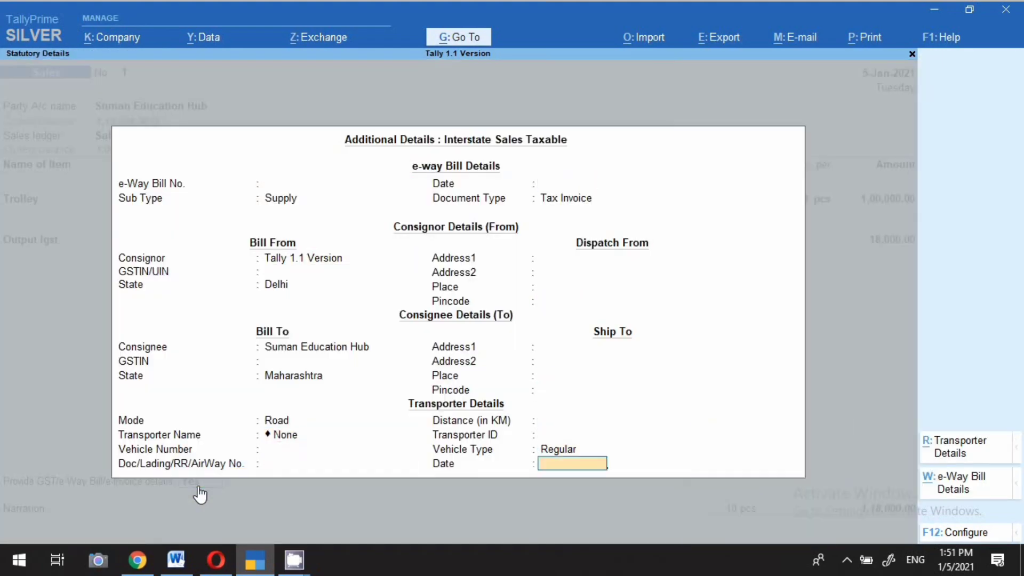
pyautogui.press('Return')
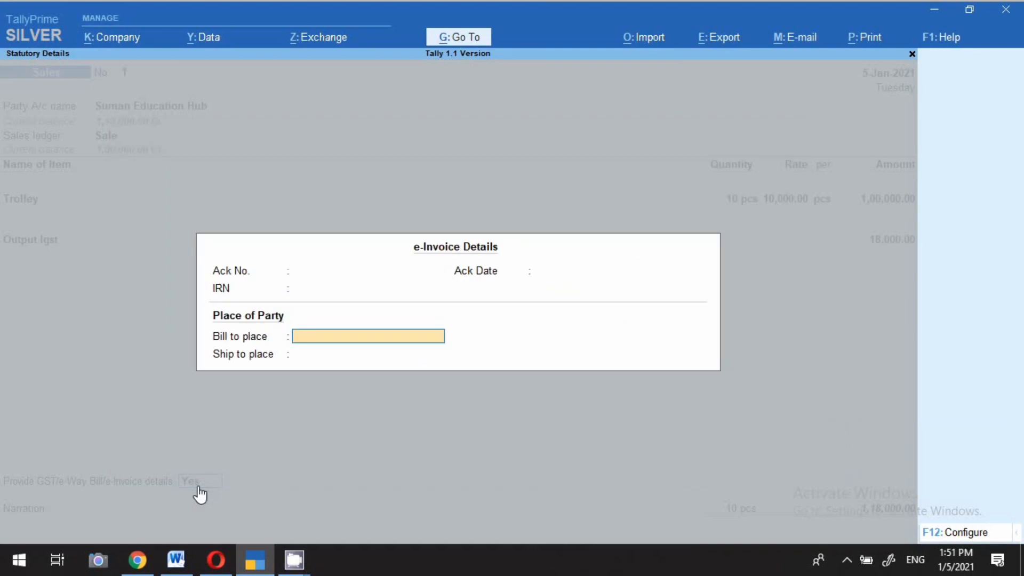
# - Accept the e-Invoice details with the acknowledgement, IRN and place fields blank, and start printing the current sales voucher
pyautogui.click(314, 275)
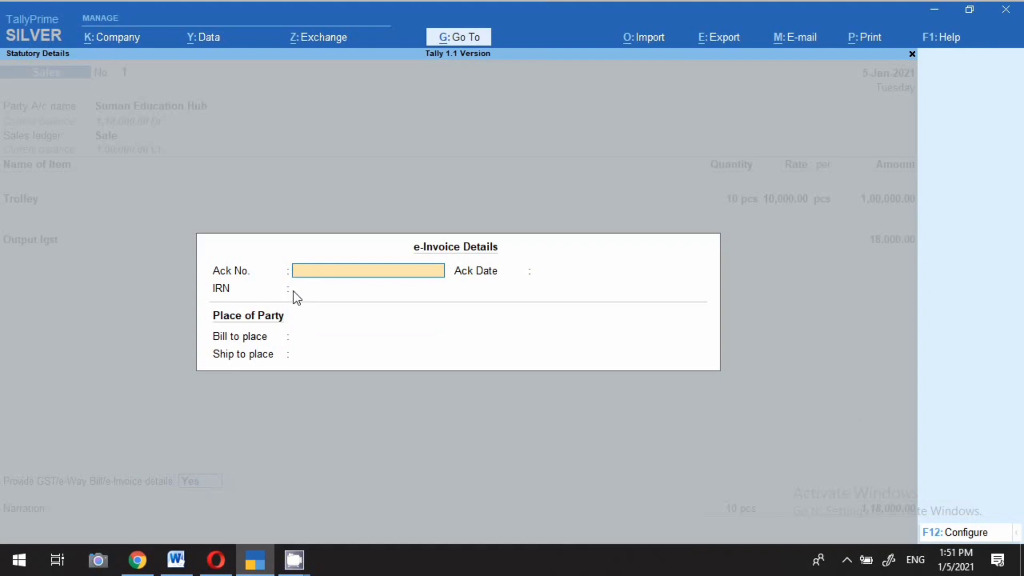
pyautogui.click(299, 289)
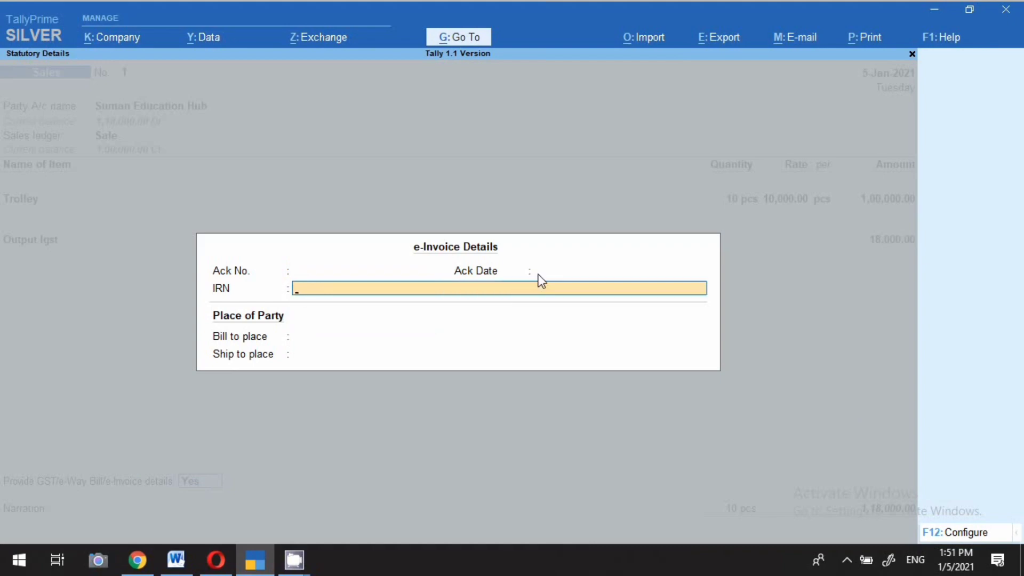
pyautogui.click(539, 274)
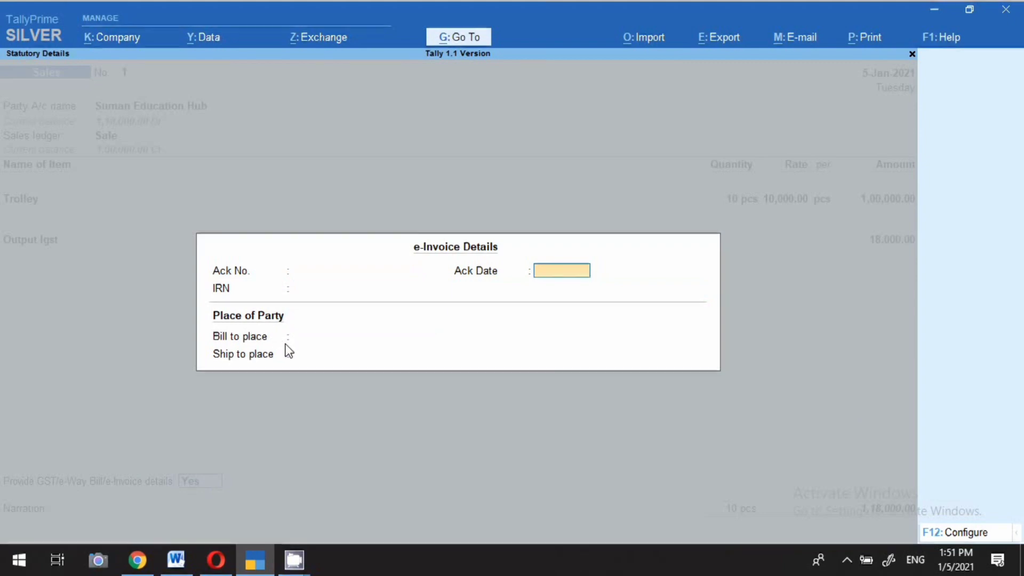
pyautogui.press('Return')
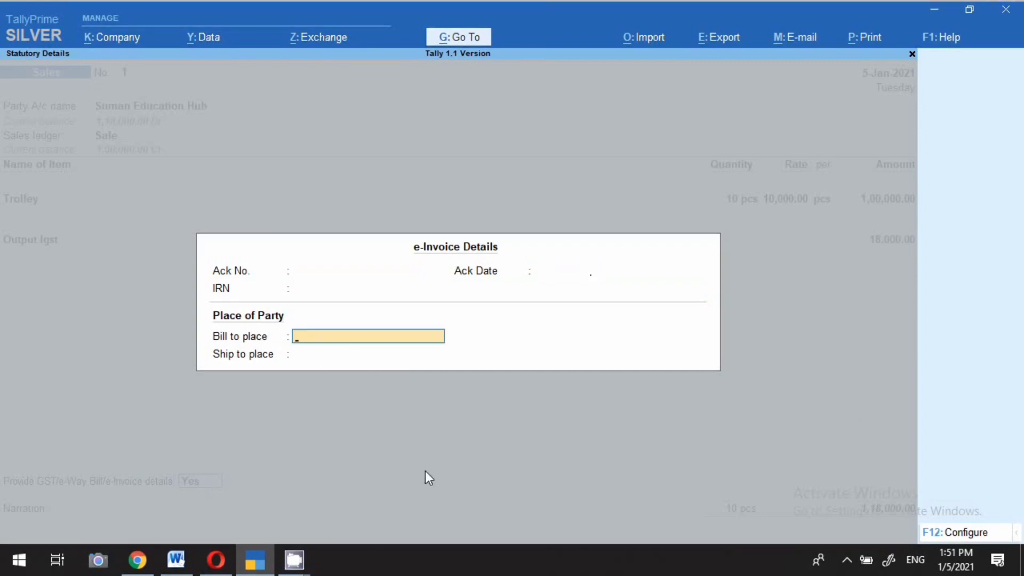
pyautogui.press('Return')
pyautogui.press('Return')
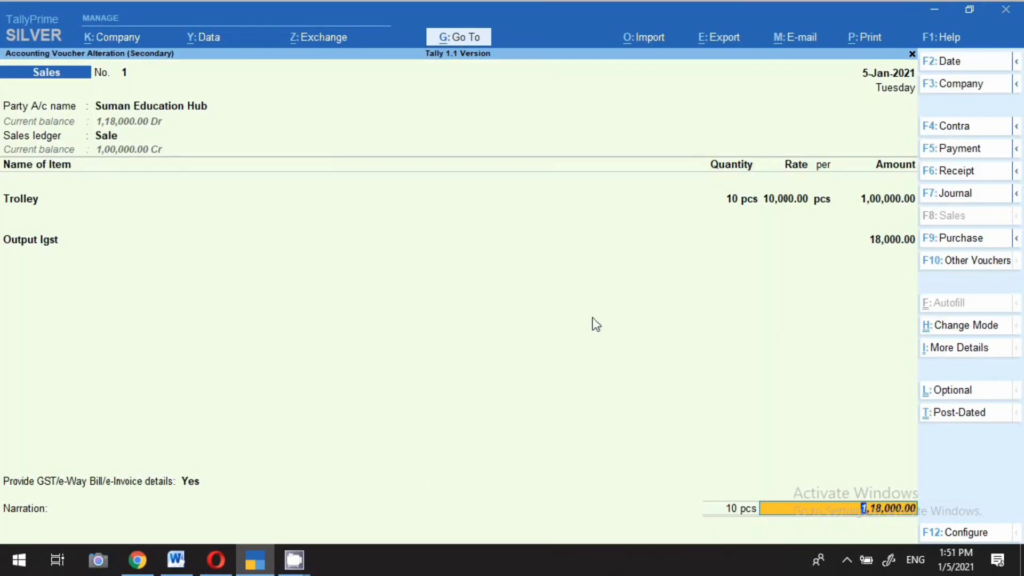
pyautogui.click(873, 39)
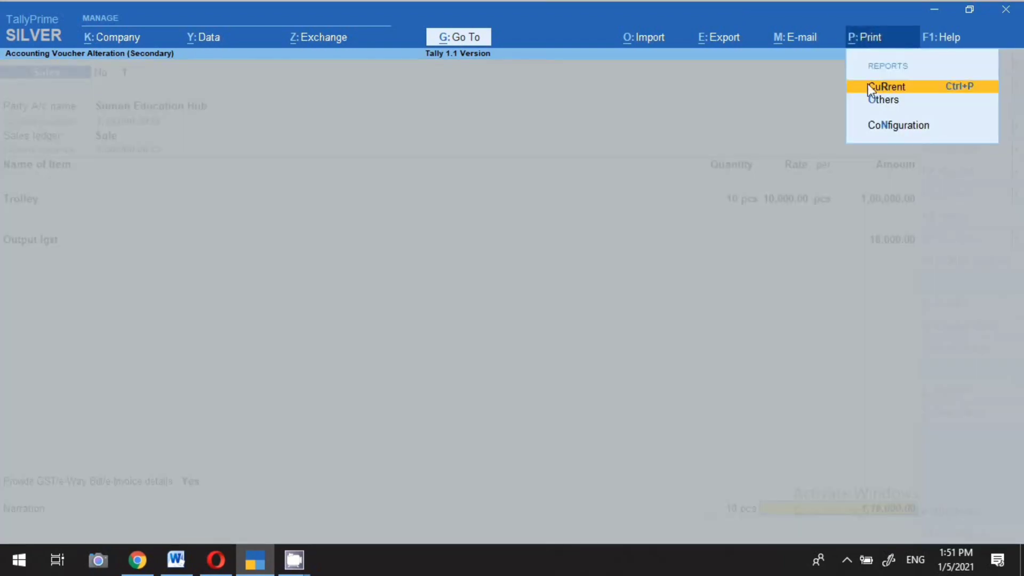
pyautogui.click(886, 87)
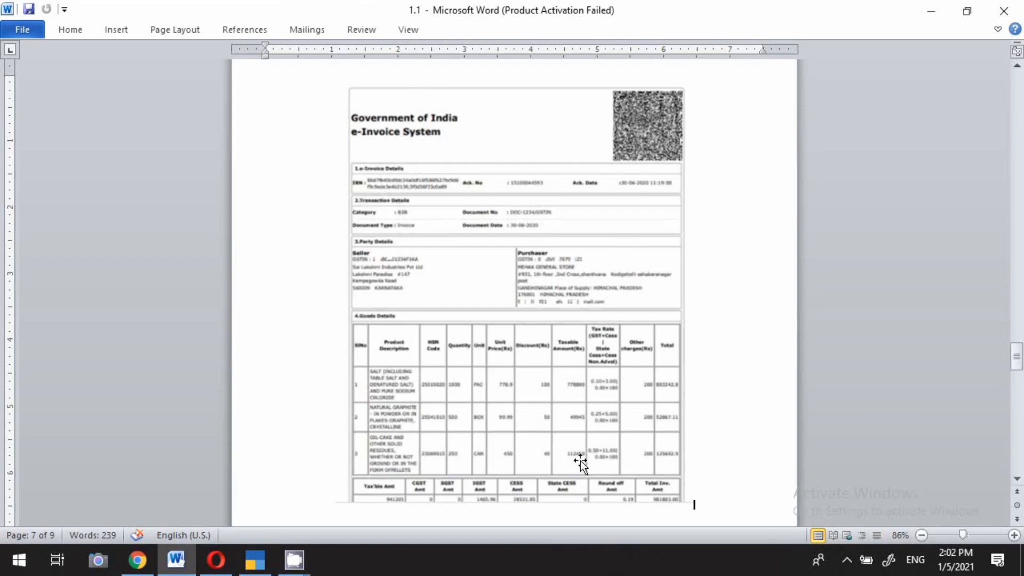
# - Return to TallyPrime from Word and add a new sales voucher from the sales register, dated 5-Jan-2021
pyautogui.hotkey('alt', 'Tab')
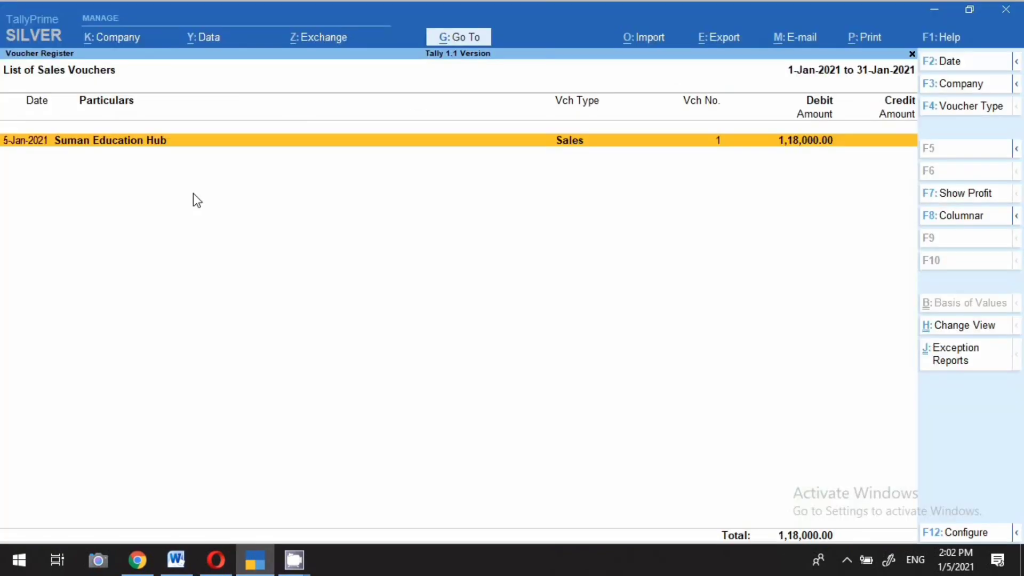
pyautogui.hotkey('alt', 'c')
pyautogui.press('F2')
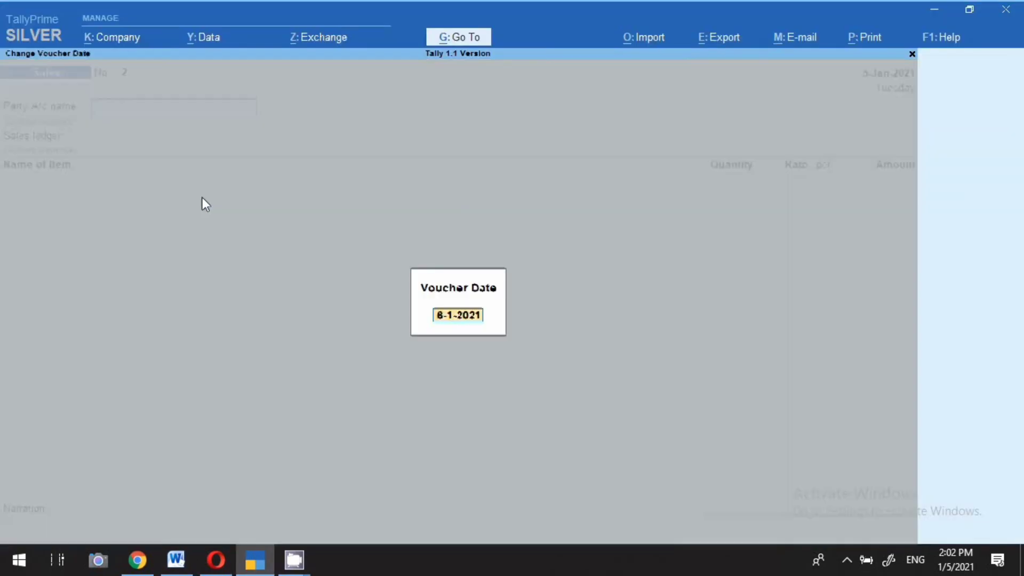
pyautogui.write('5.1')
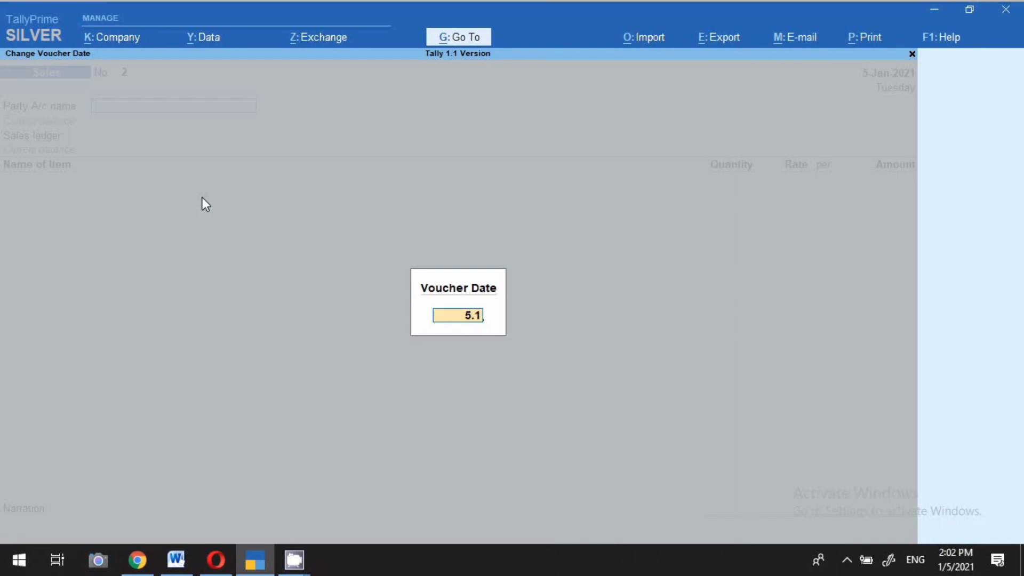
pyautogui.press('Return')
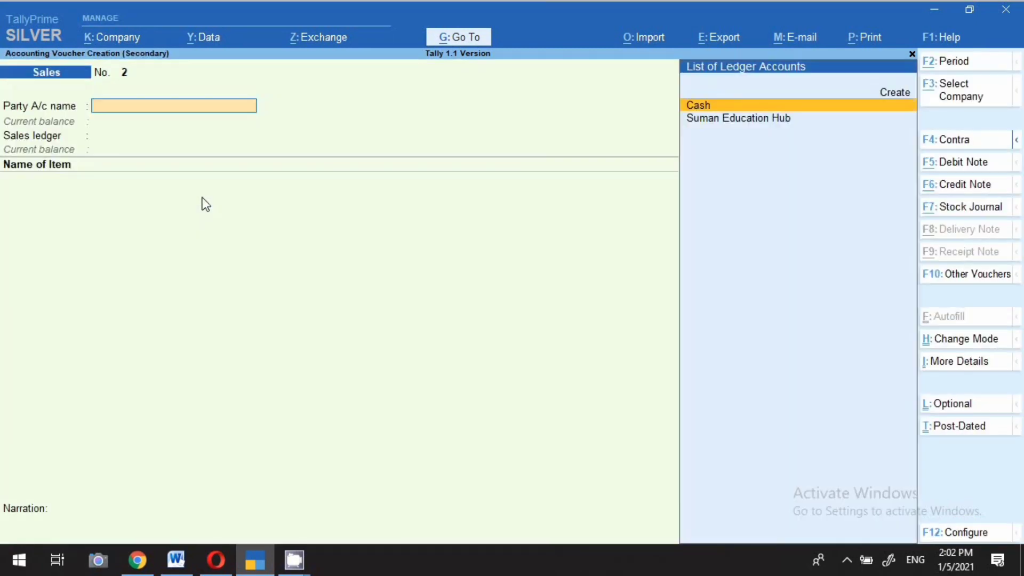
# - Choose Suman Education Hub as the voucher's party and accept its dispatch and party details without changes
pyautogui.press('Down')
pyautogui.press('Return')
pyautogui.press('Return')
pyautogui.press('Return')
pyautogui.press('Return')
pyautogui.press('Return')
pyautogui.press('Return')
pyautogui.press('Return')
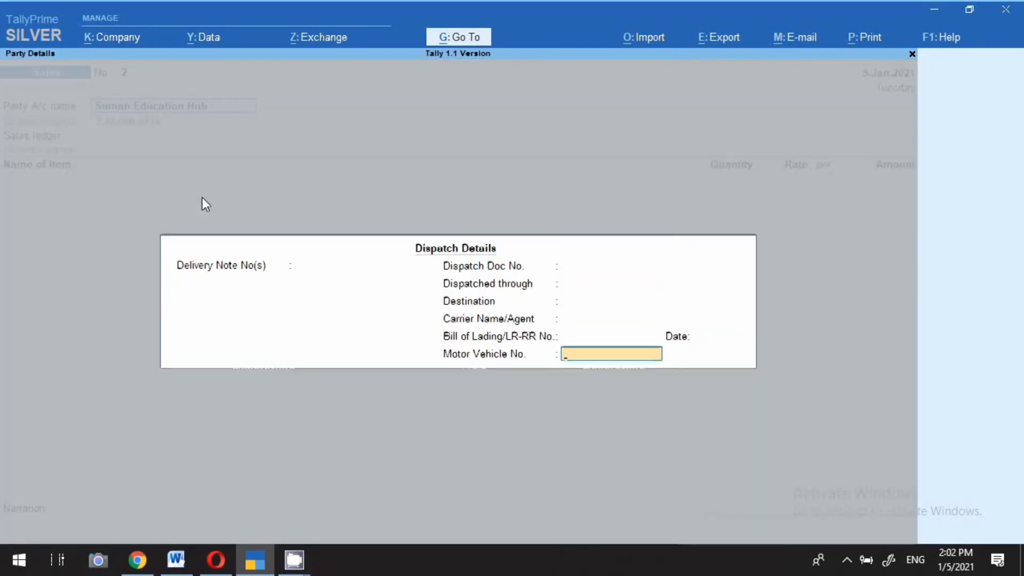
pyautogui.press('Return')
pyautogui.press('Return')
pyautogui.press('Return')
pyautogui.press('Return')
pyautogui.press('Return')
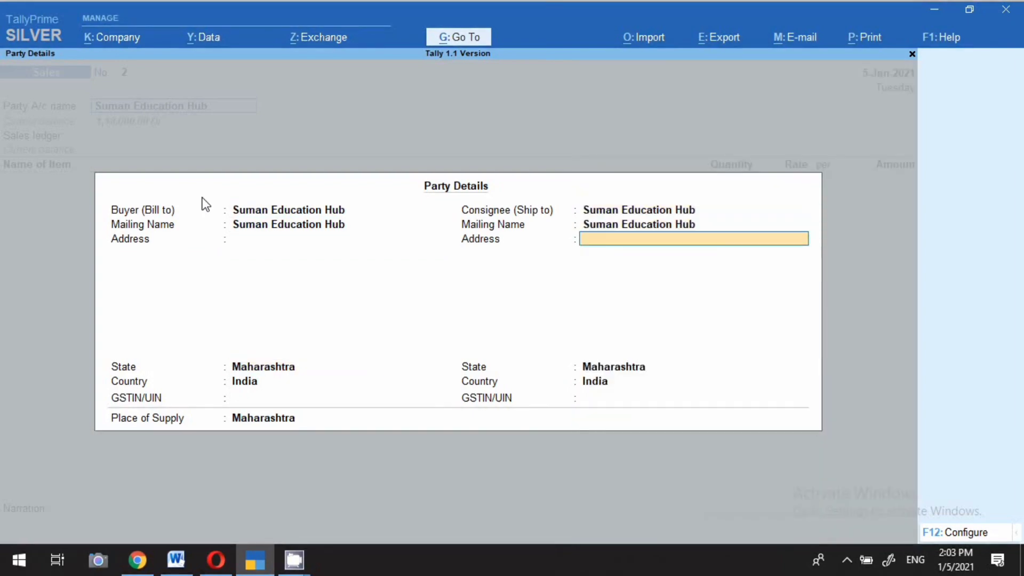
pyautogui.press('Return')
# - Select the Sale ledger and enter 10 pcs of Trolley with an amount of 2,00,000
pyautogui.write('S')
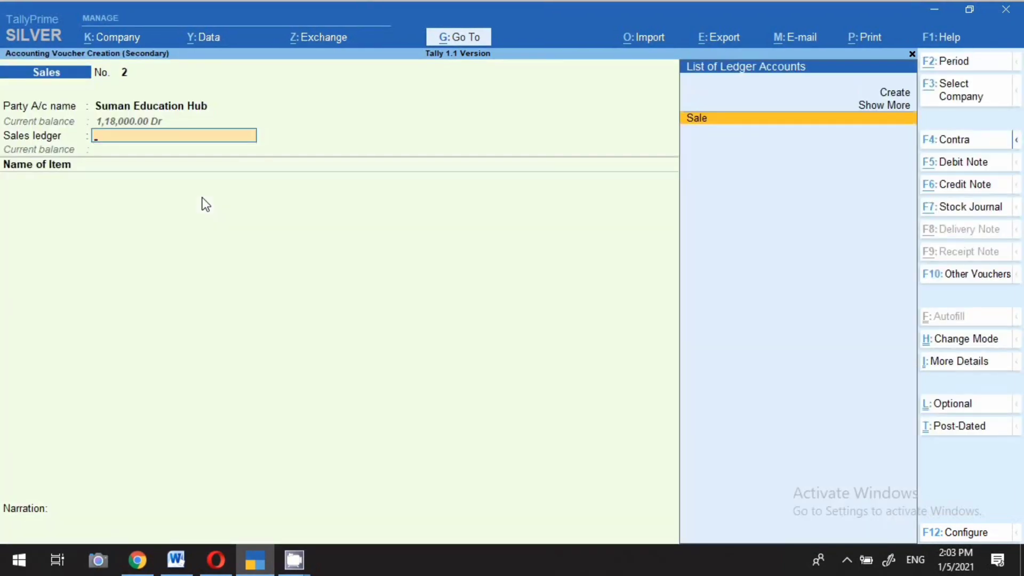
pyautogui.press('Return')
pyautogui.write('T')
pyautogui.press('Return')
pyautogui.press('Return')
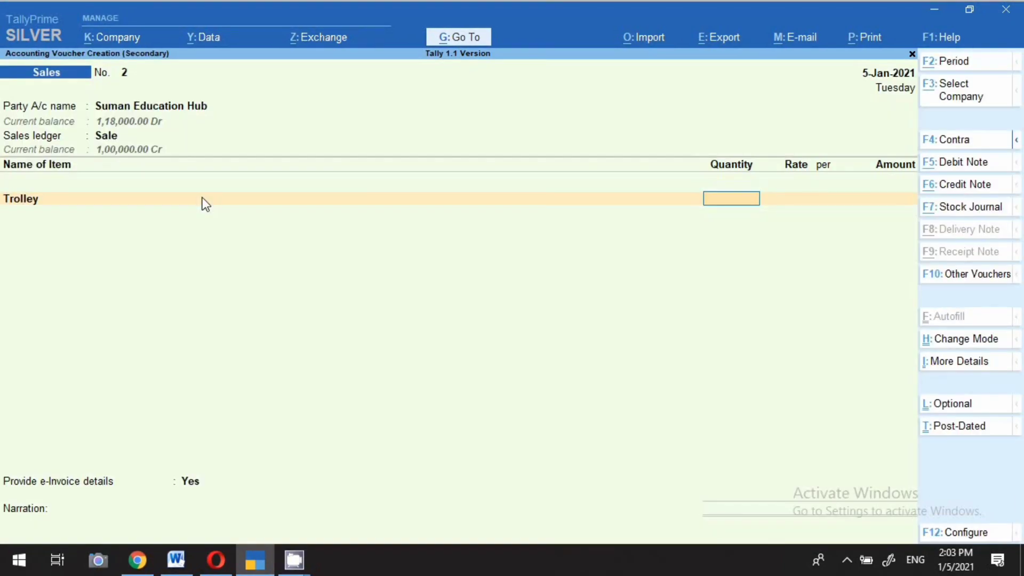
pyautogui.write('10')
pyautogui.press('Return')
pyautogui.press('Return')
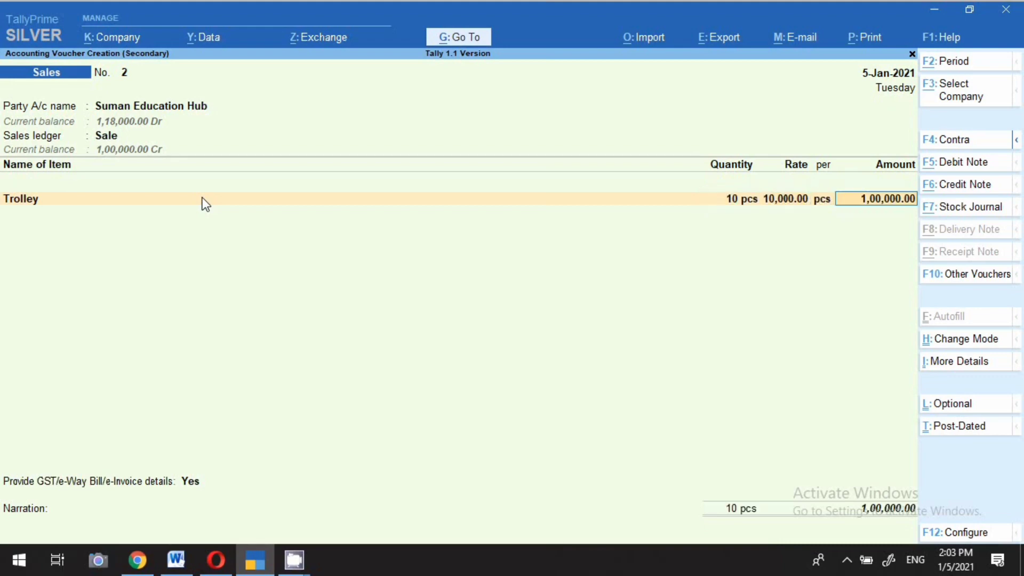
pyautogui.write('200000')
pyautogui.press('Return')
# - Add the Output Igst ledger below the Trolley item
pyautogui.write('ig')
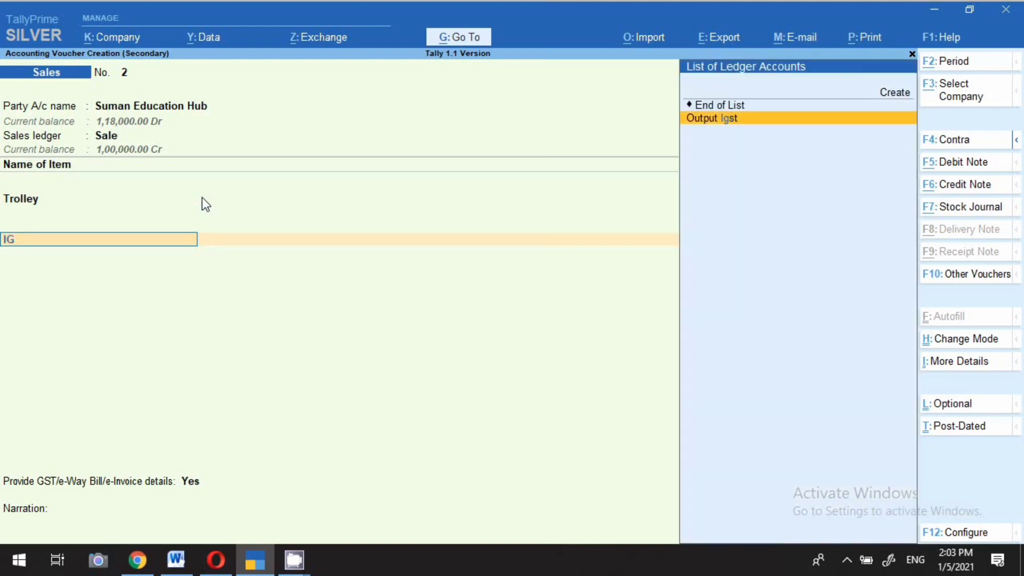
pyautogui.press('Return')
pyautogui.press('Return')
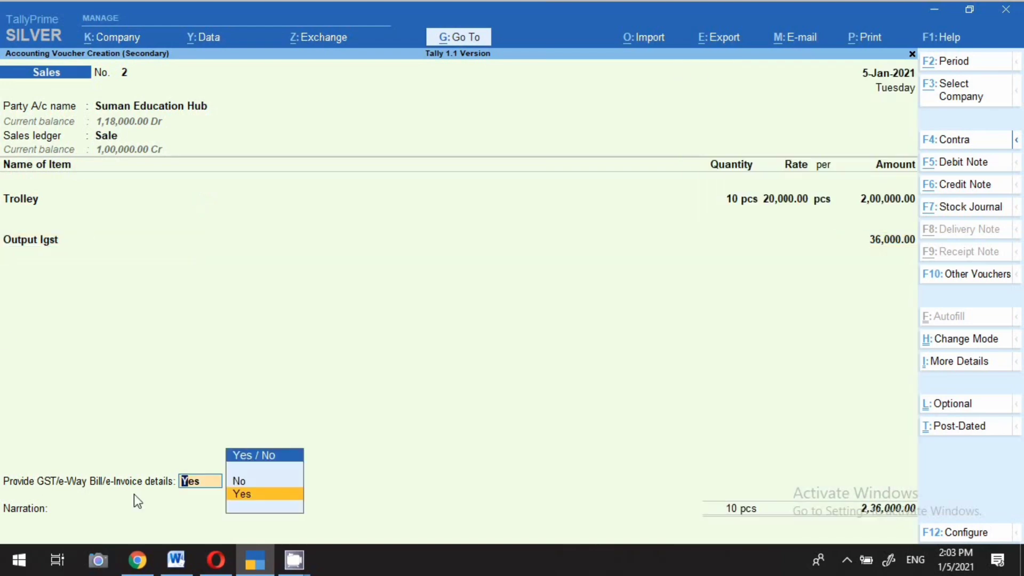
# - Set GST/e-Way Bill/e-Invoice details to Yes and accept the e-Way Bill form with all its fields unchanged
pyautogui.click(260, 491)
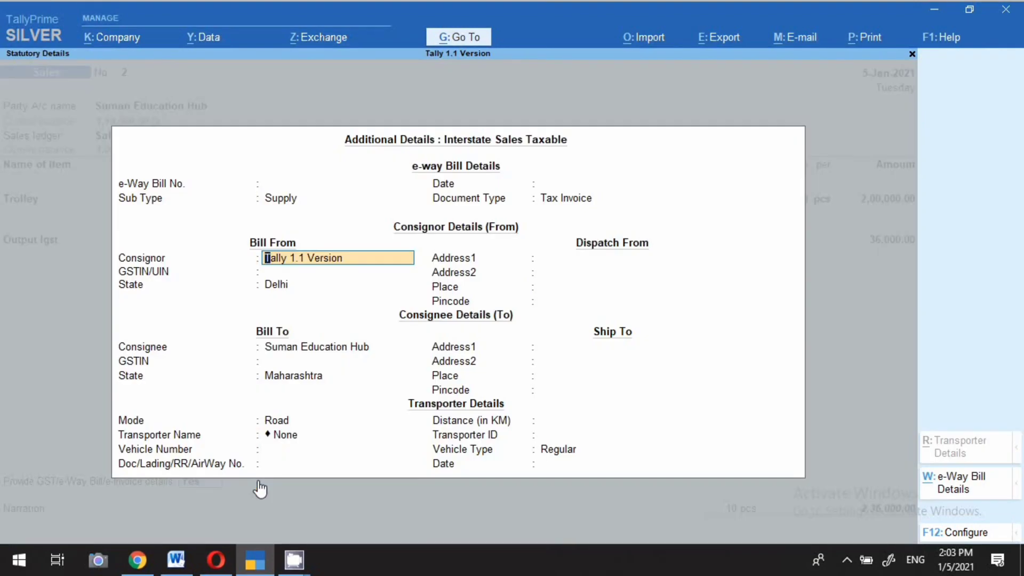
pyautogui.press('Return')
pyautogui.press('Return')
pyautogui.press('Return')
pyautogui.press('Return')
pyautogui.press('Return')
pyautogui.press('Return')
pyautogui.press('Return')
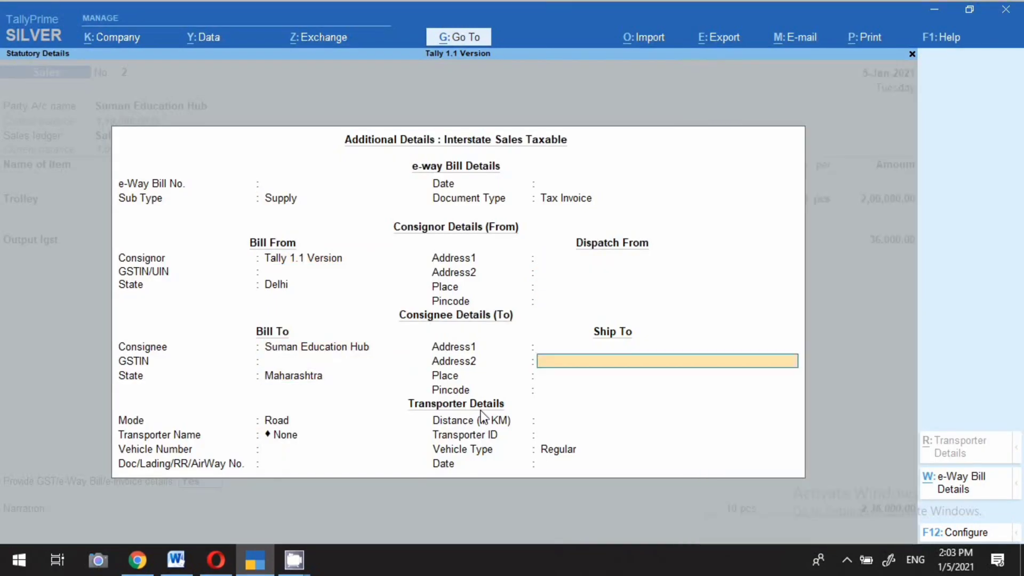
pyautogui.press('Return')
pyautogui.press('Return')
pyautogui.press('Return')
pyautogui.press('Return')
pyautogui.press('Return')
pyautogui.press('Return')
pyautogui.press('Return')
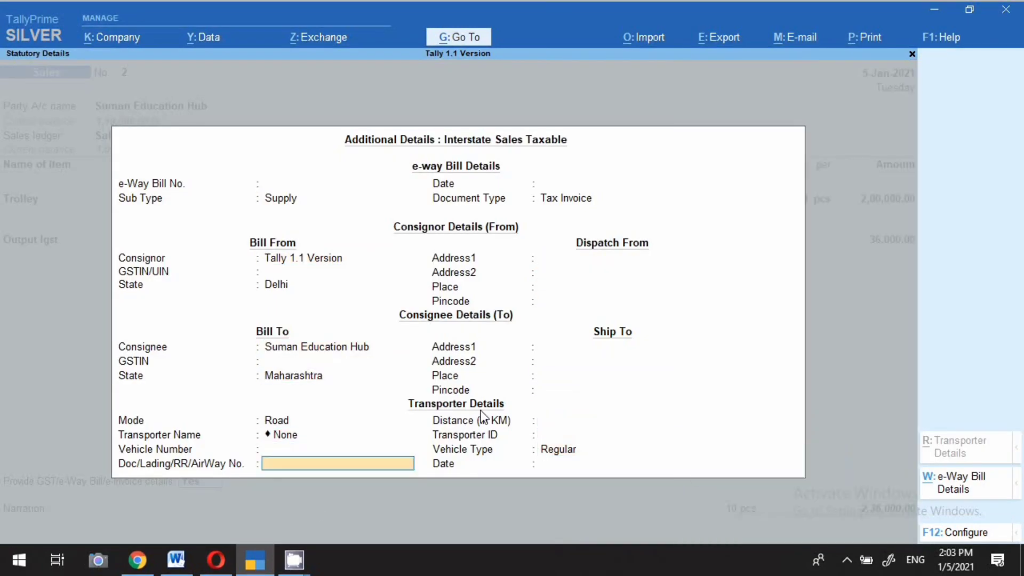
pyautogui.press('Return')
pyautogui.press('Return')
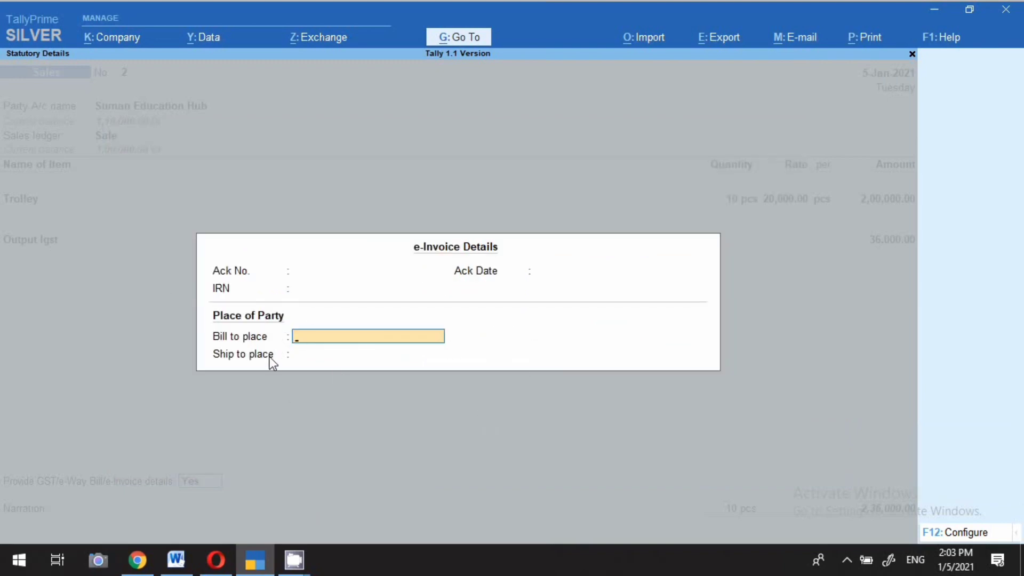
# - Accept the e-Invoice details with Ack No., IRN, Bill to place and Ship to place left blank
pyautogui.click(303, 271)
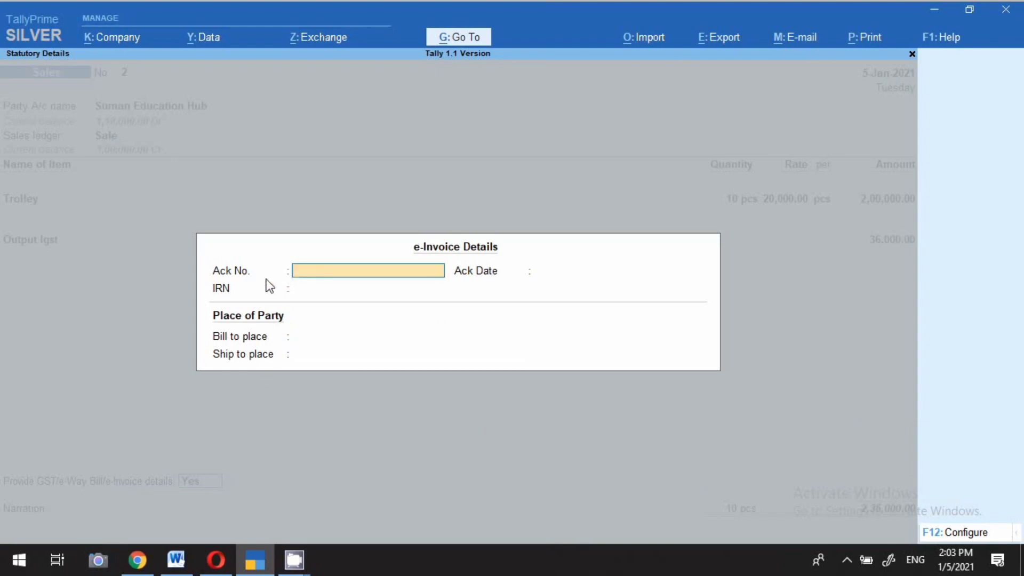
pyautogui.click(290, 292)
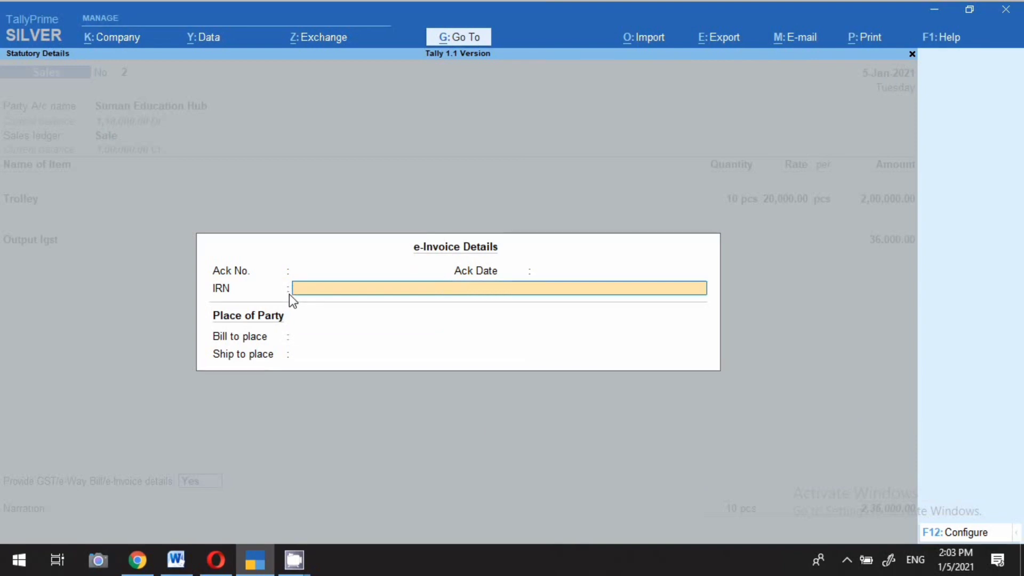
pyautogui.click(470, 335)
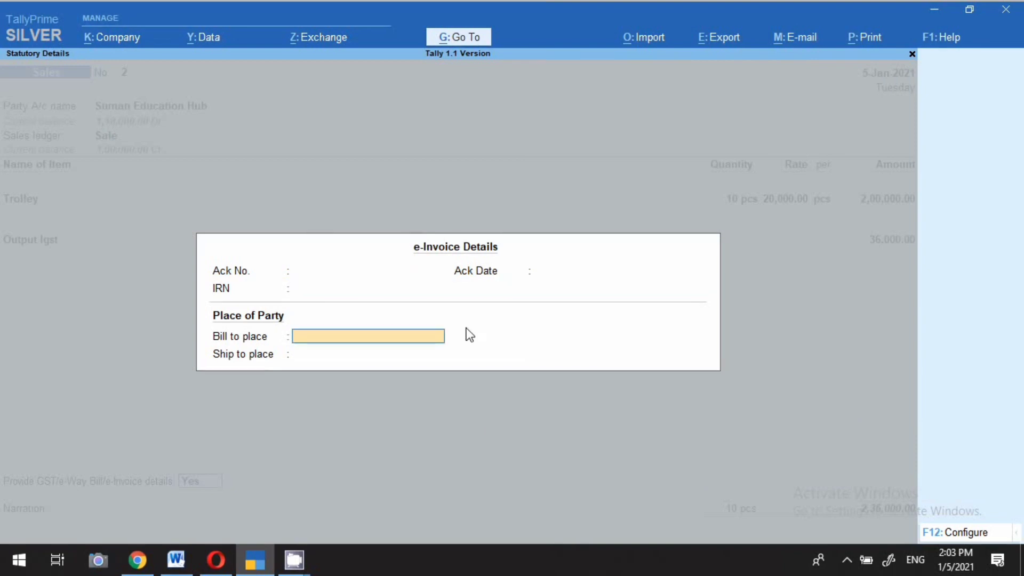
pyautogui.press('Return')
pyautogui.press('Return')
# - Leave the narration blank and accept the bill-wise details as New Ref 2 for the full voucher amount
pyautogui.press('Return')
pyautogui.press('Return')
pyautogui.press('Return')
pyautogui.press('Return')
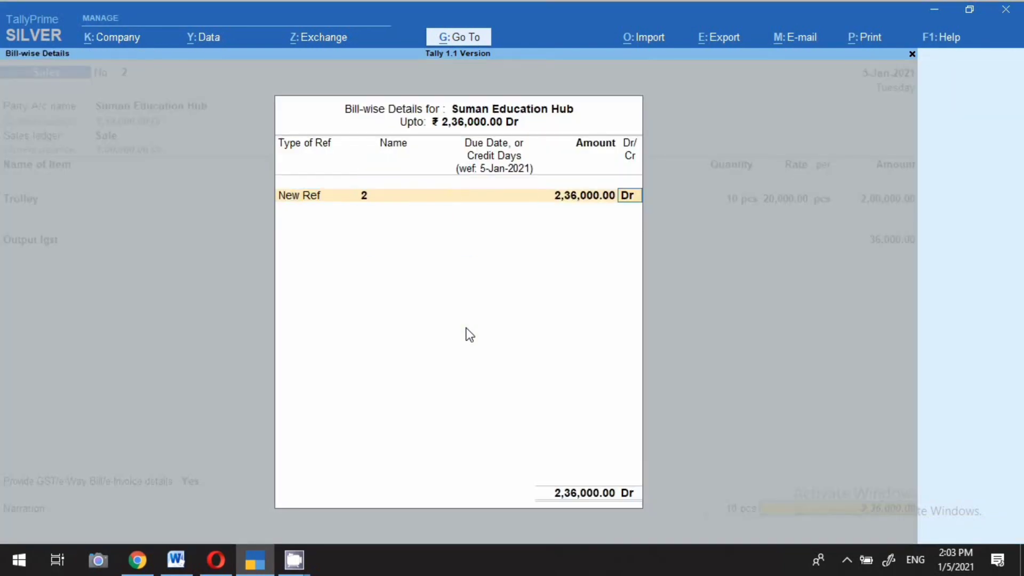
pyautogui.press('Return')
pyautogui.press('Return')
pyautogui.press('Return')
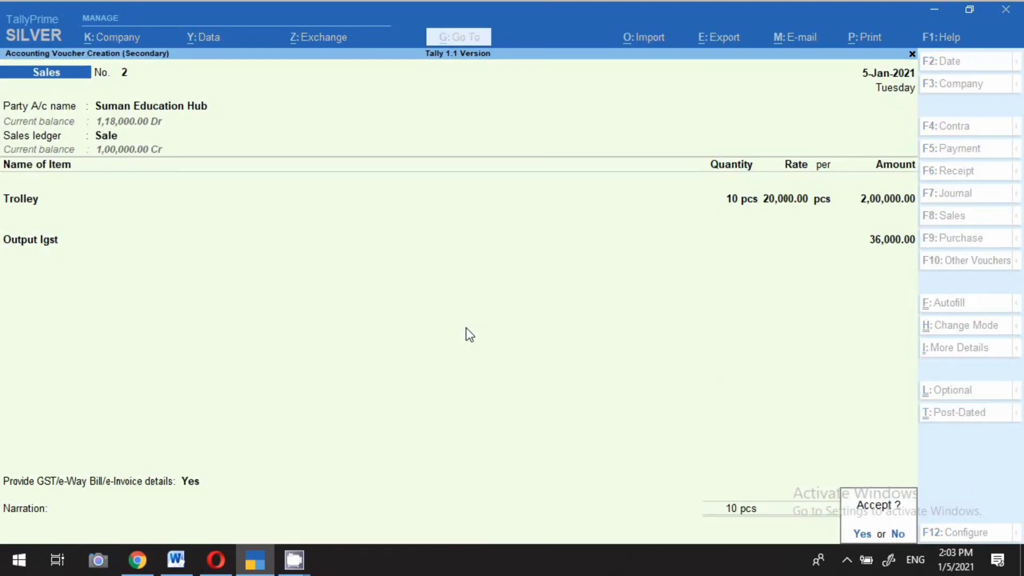
# - Save the sales voucher and choose to generate its e-Invoice and e-Way Bill
pyautogui.press('Return')
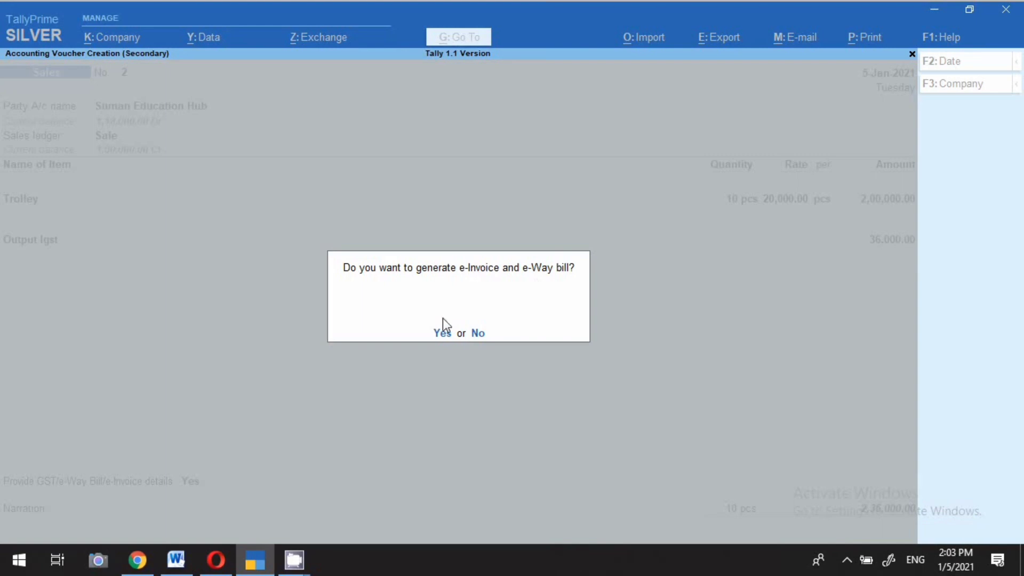
pyautogui.click(443, 332)
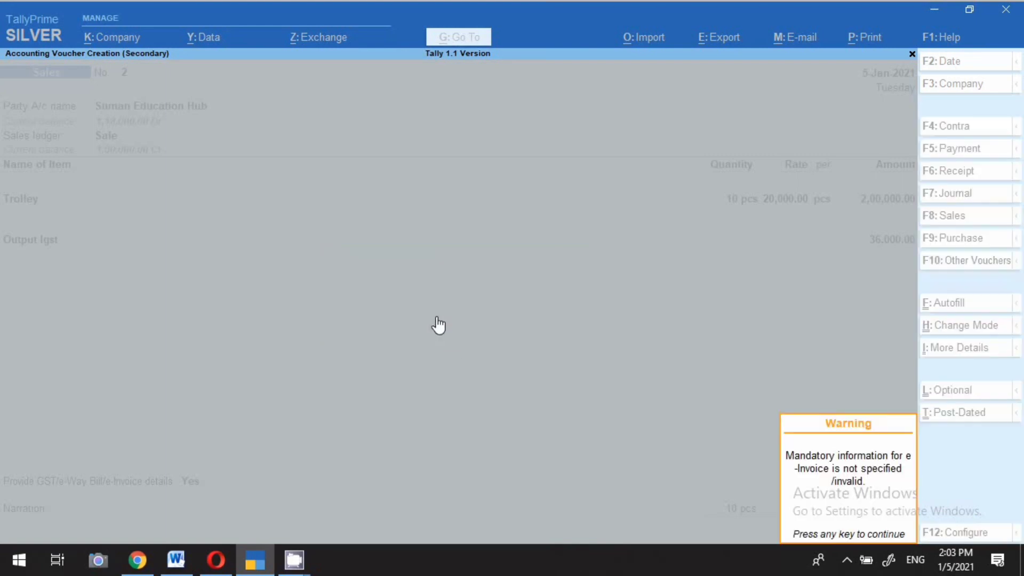
pyautogui.press('Return')
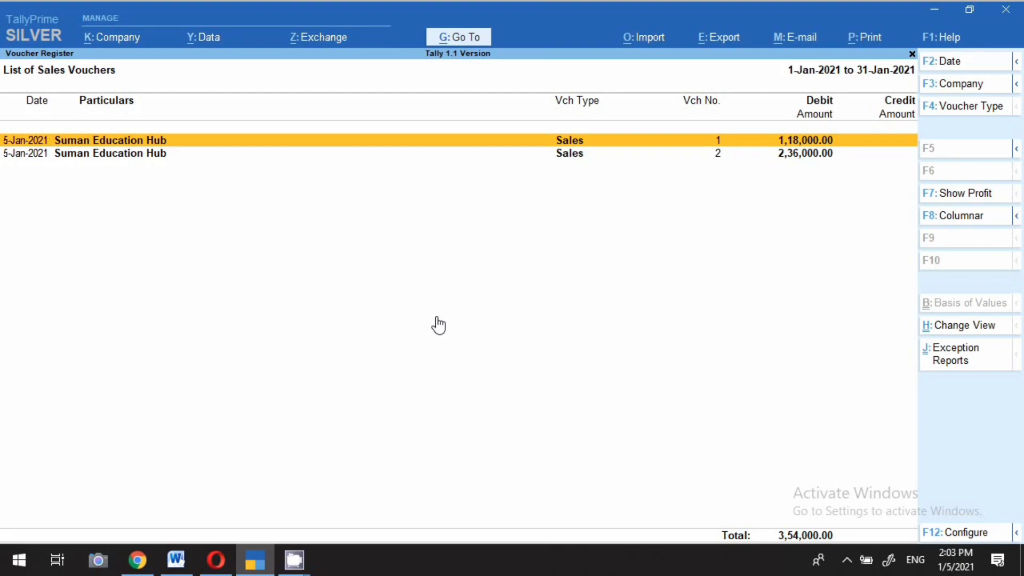
# - Leave the sales register and check the Send for e-Invoicing list for vouchers pending generation or cancellation
pyautogui.press('Escape')
pyautogui.press('Escape')
pyautogui.press('Up')
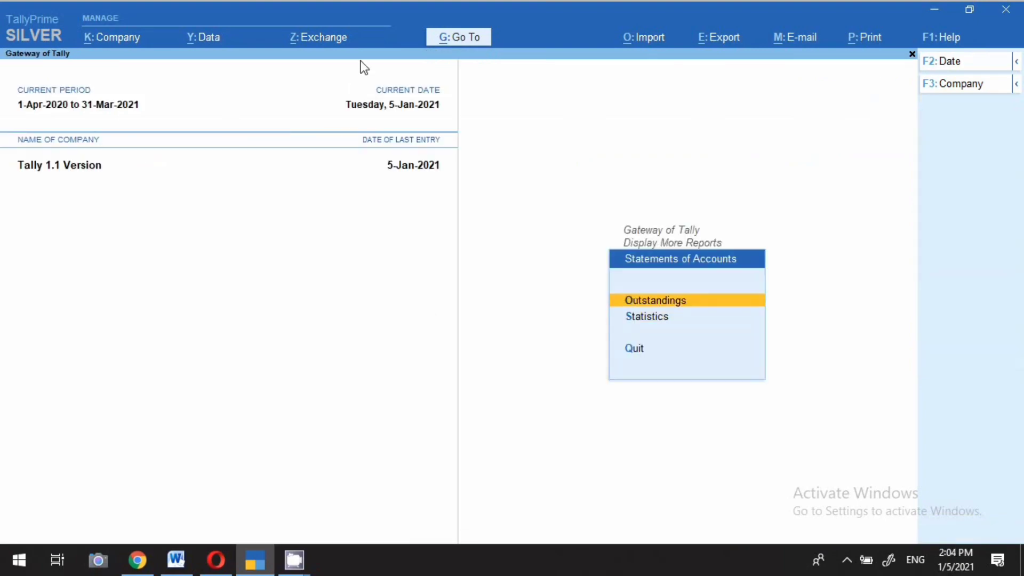
pyautogui.click(326, 38)
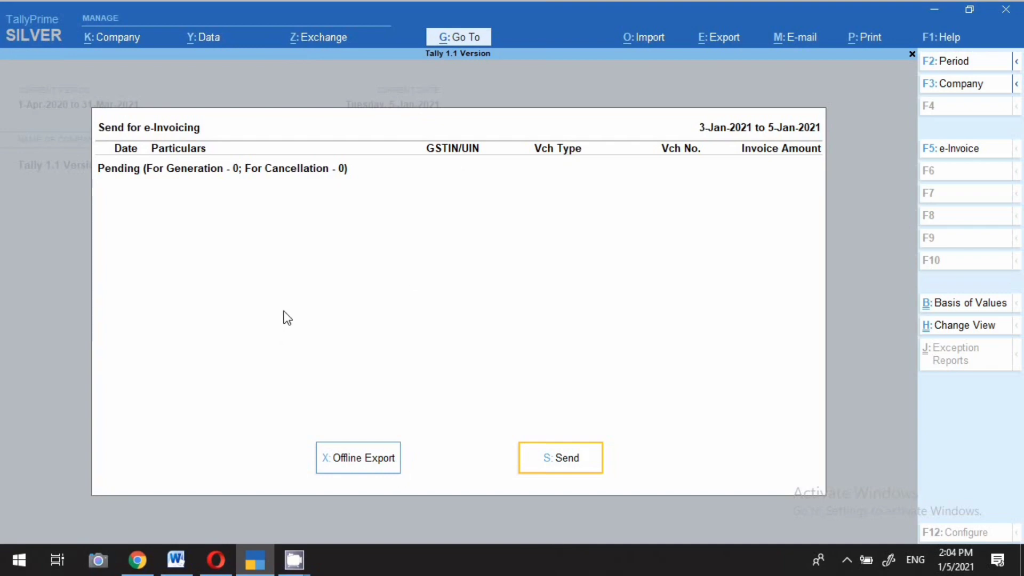
pyautogui.press('Escape')
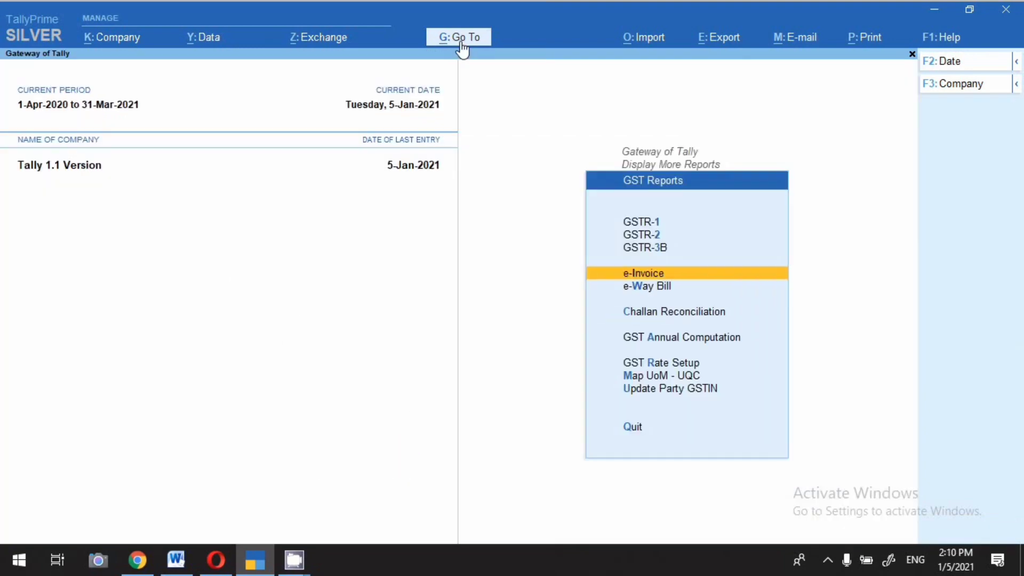
# - Open the e-Invoice report, check each voucher's e-Invoice status in its IRN Register, and close the report
pyautogui.click(458, 37)
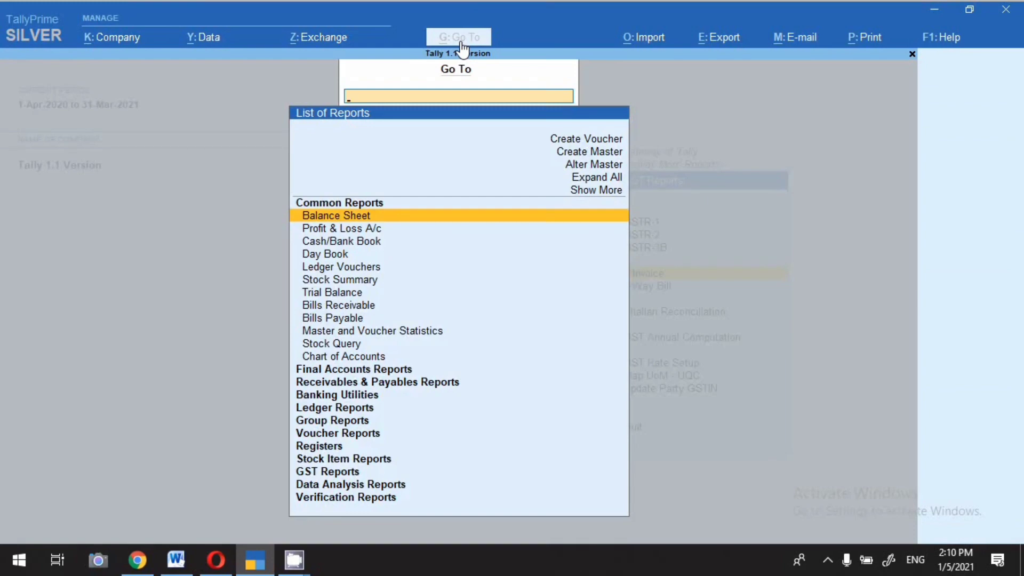
pyautogui.write('EIN')
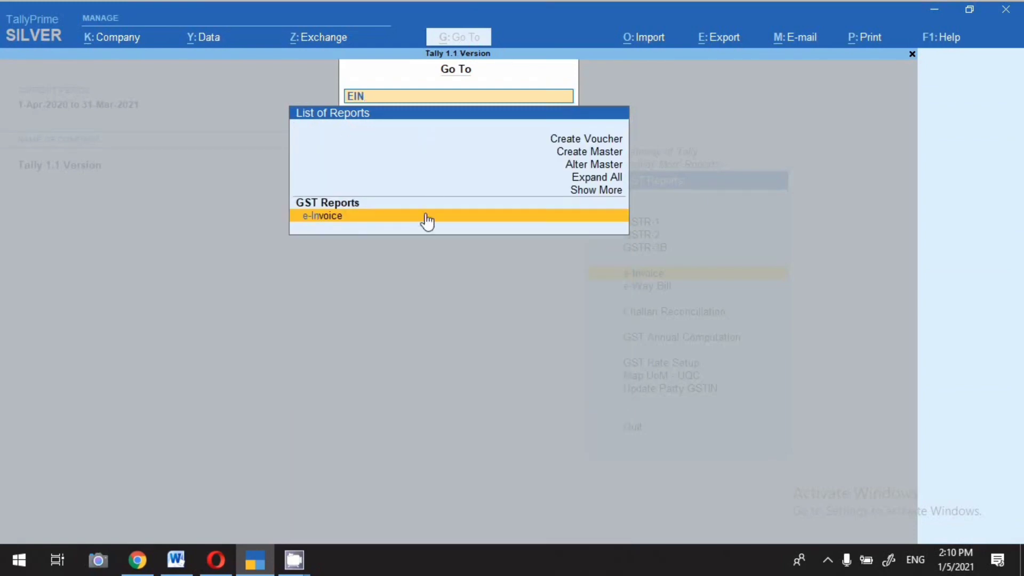
pyautogui.click(352, 219)
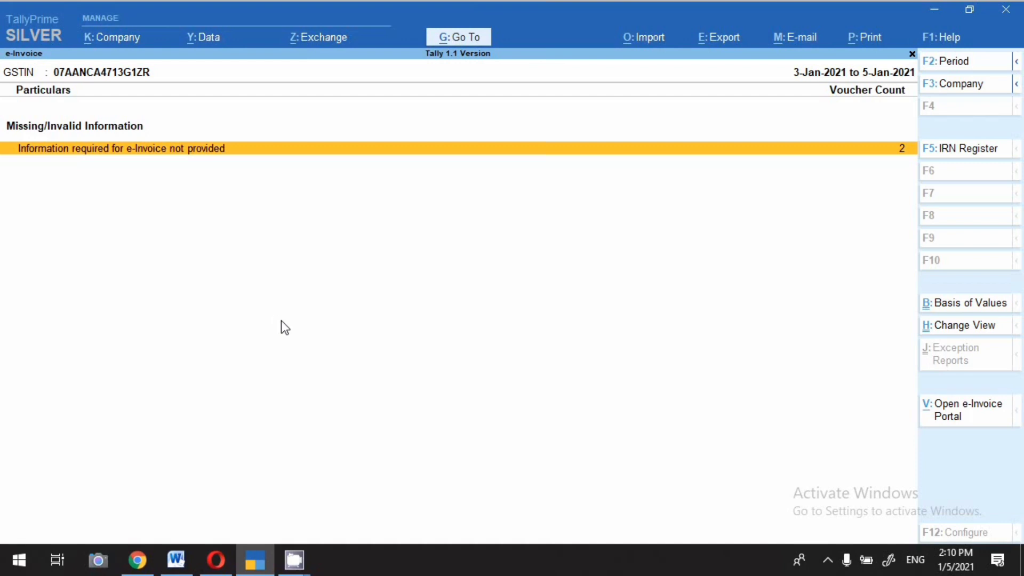
pyautogui.click(949, 154)
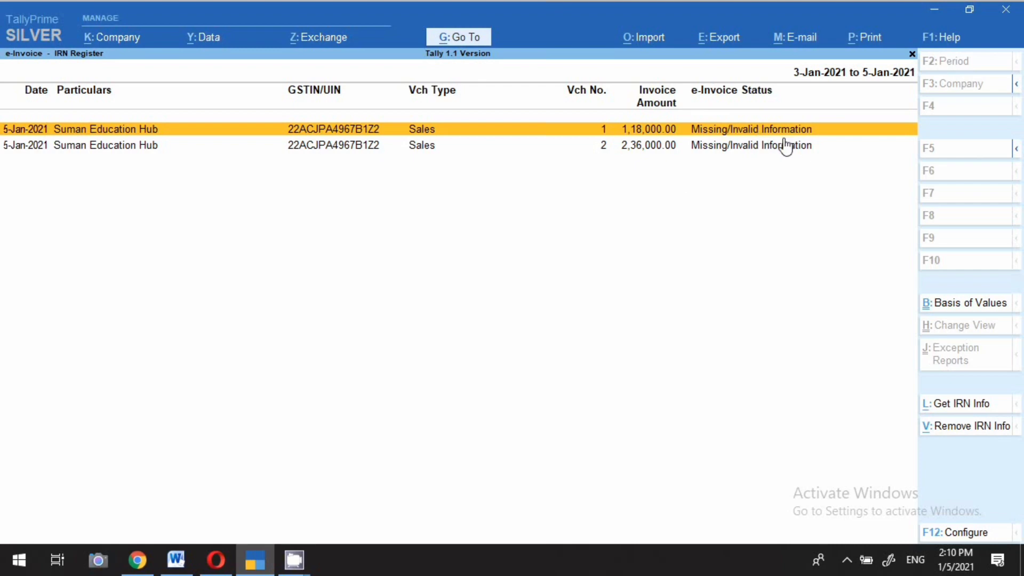
pyautogui.press('Escape')
pyautogui.press('Escape')
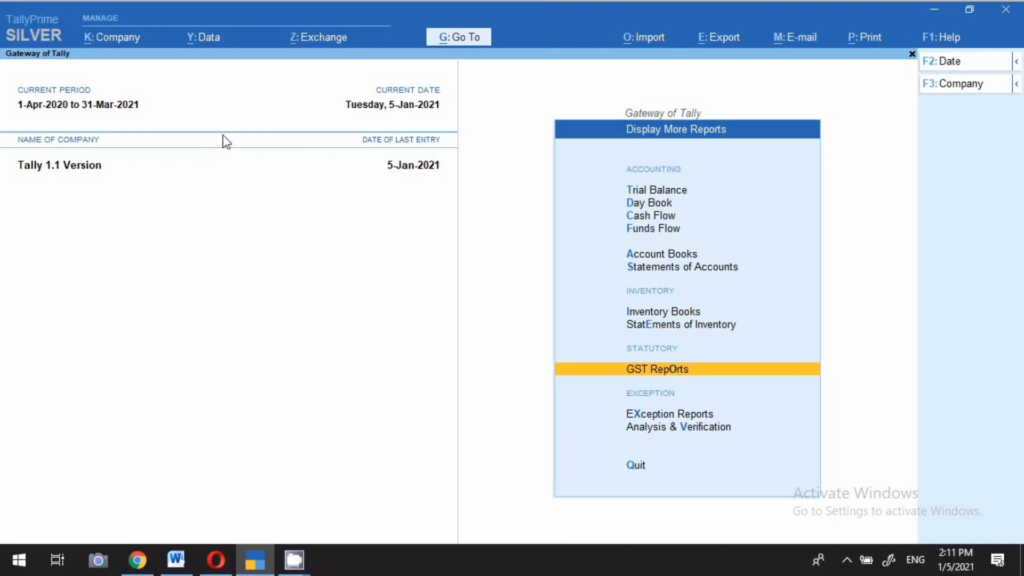
pyautogui.click(847, 558)
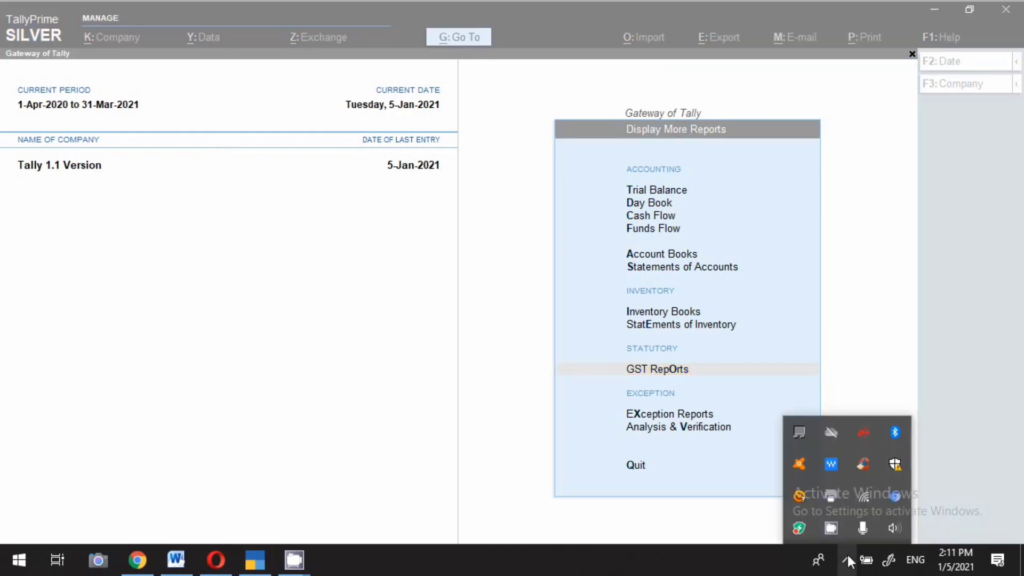
pyautogui.rightClick(838, 527)
pyautogui.click(871, 487)
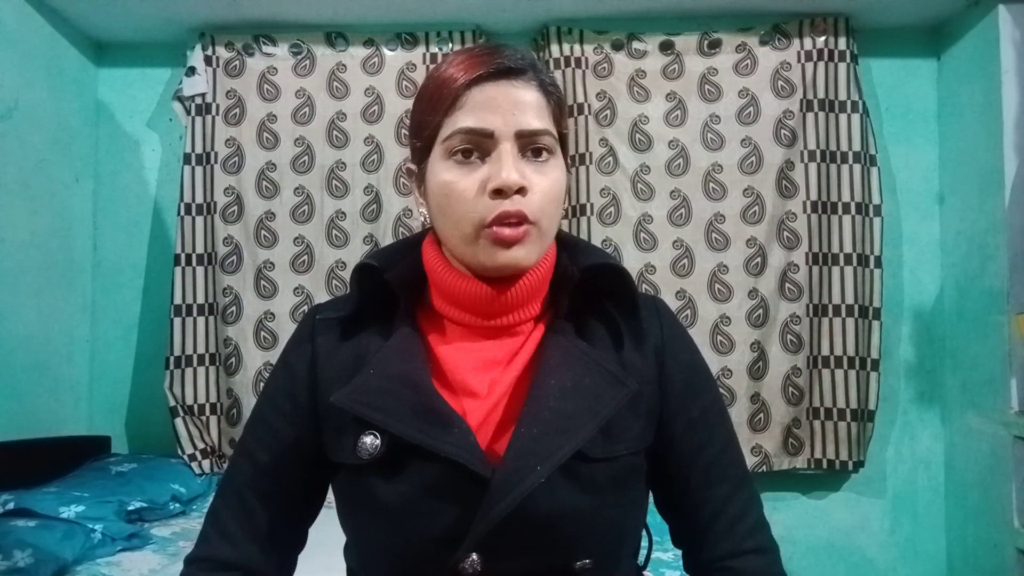